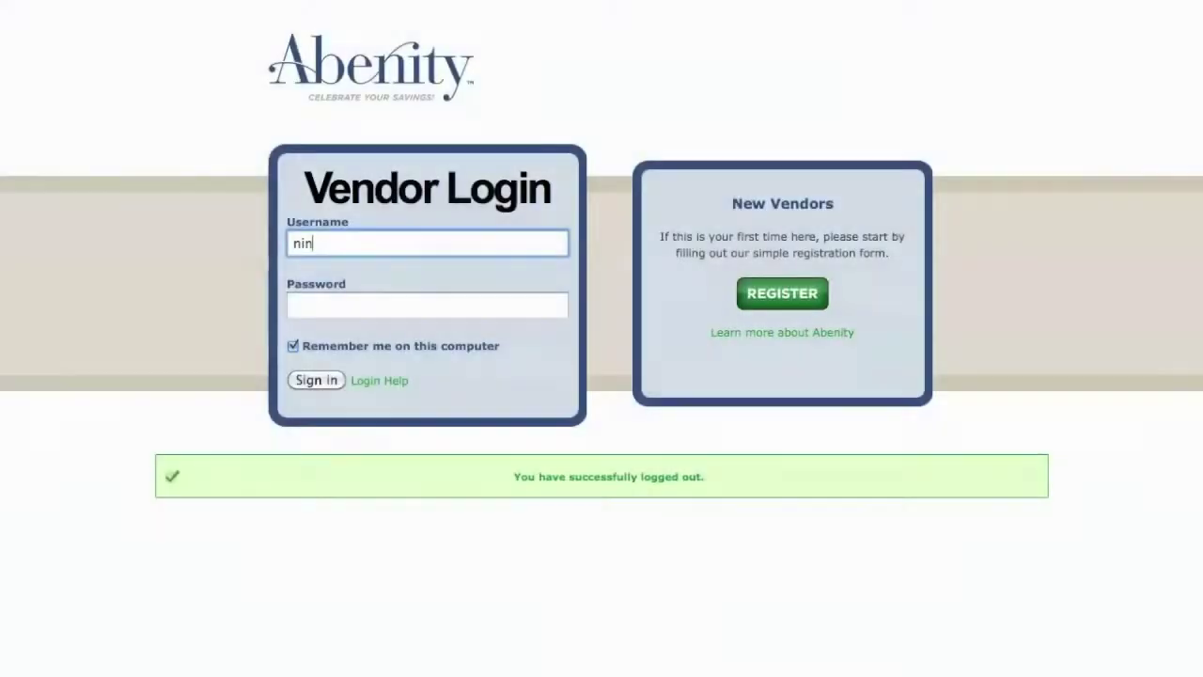
- Enter the vendor account's username on the Vendor Login page
text(efruits)
key(Tab)
- Finish signing in with the account password and start creating a new offer
text(•••••••••)
key(Return)
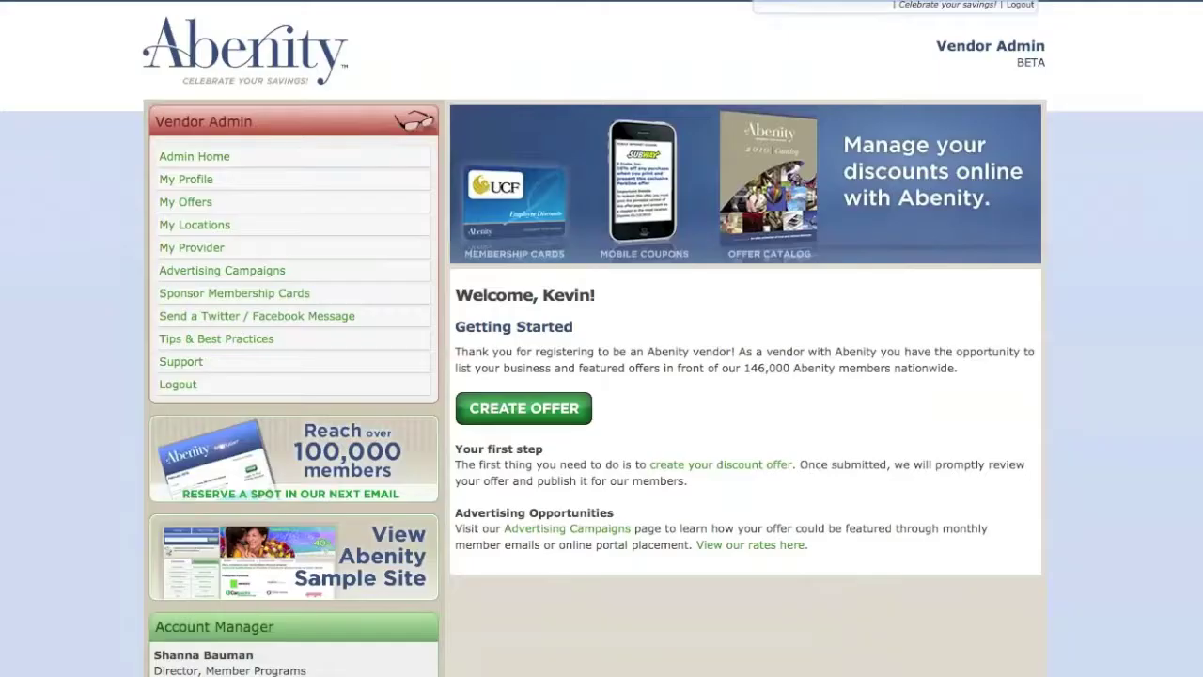
click(515, 410)
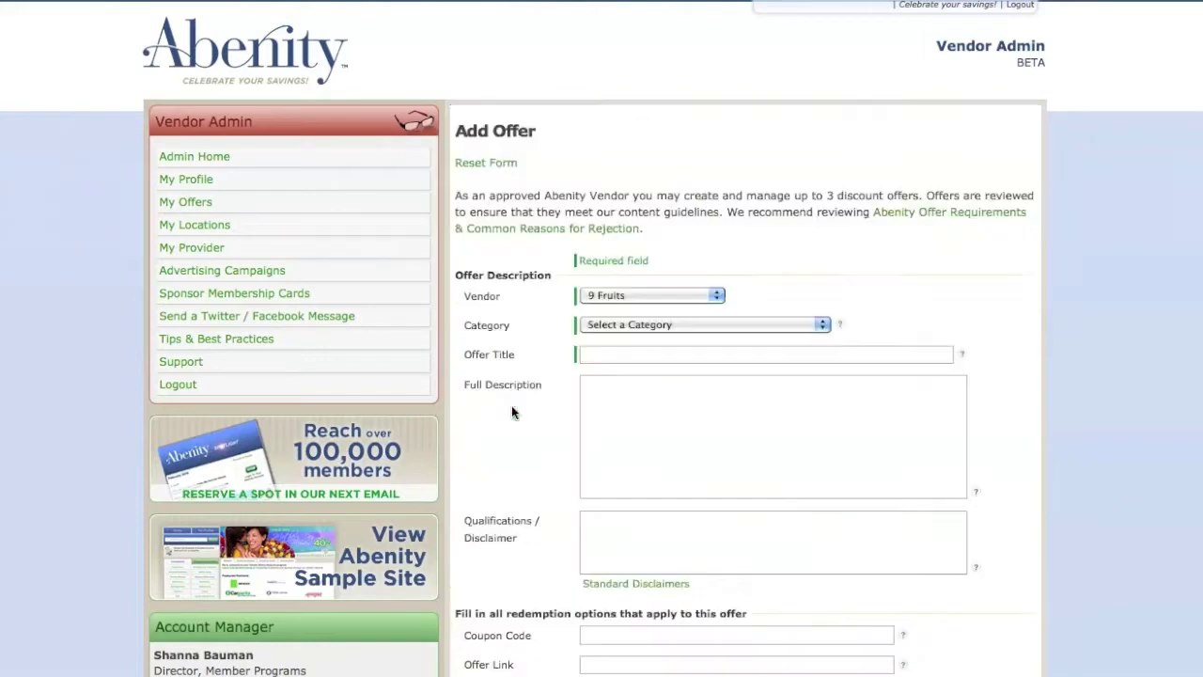
- Set the offer category to Restaurants – Smoothies
click(630, 325)
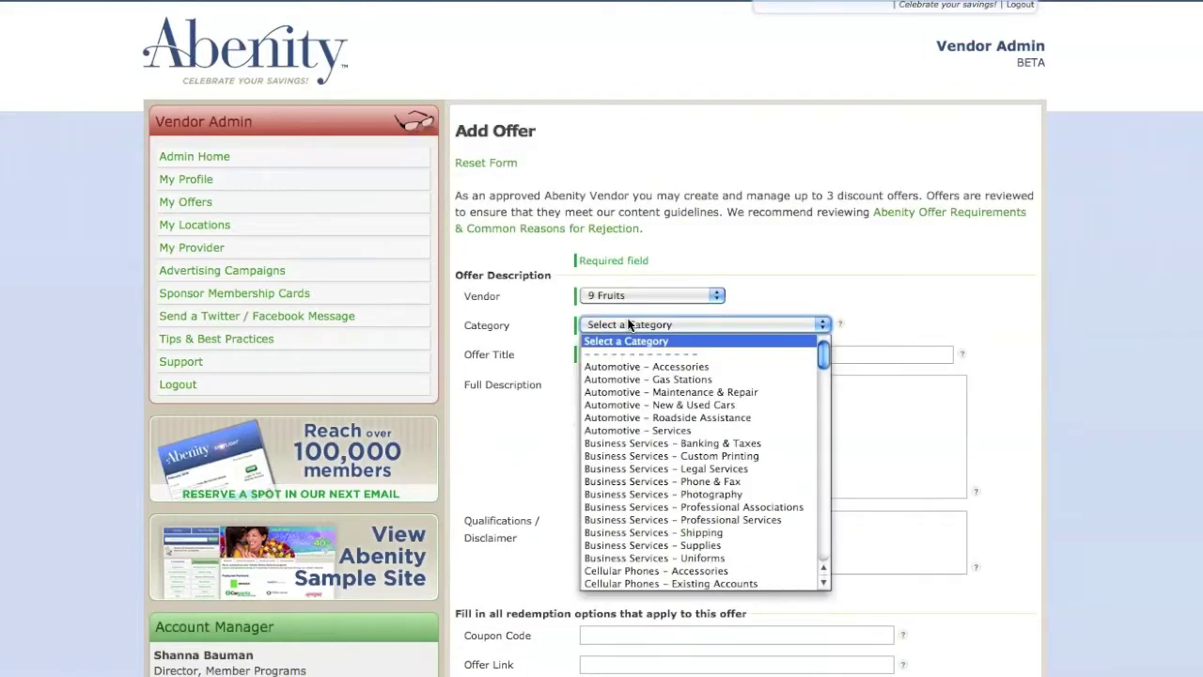
key(r)
scroll(630, 376, down, 5)
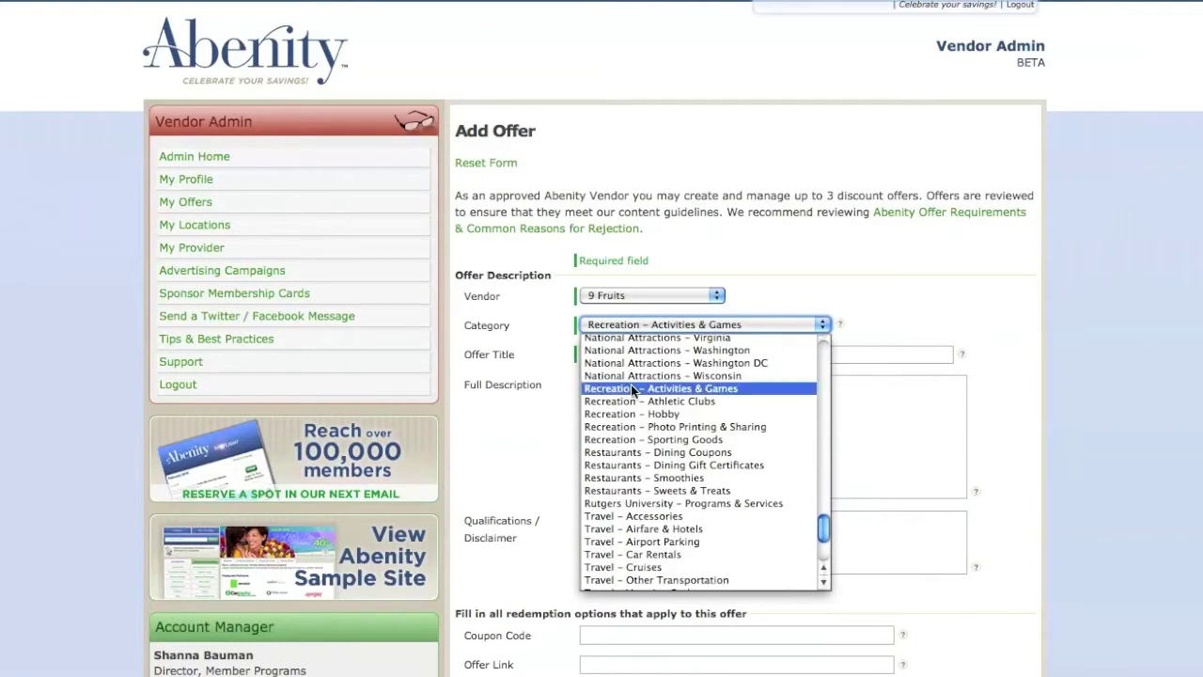
click(639, 477)
- Title the offer '15% off any purchase' and paste in the full description
key(Tab)
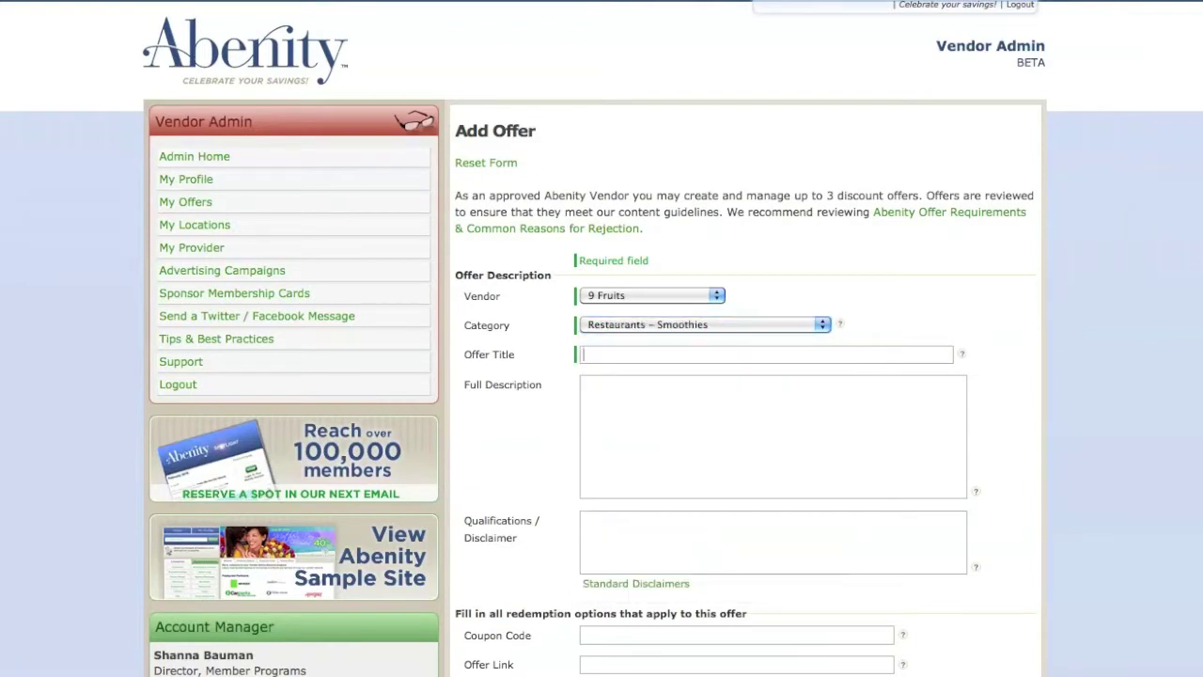
text(15)
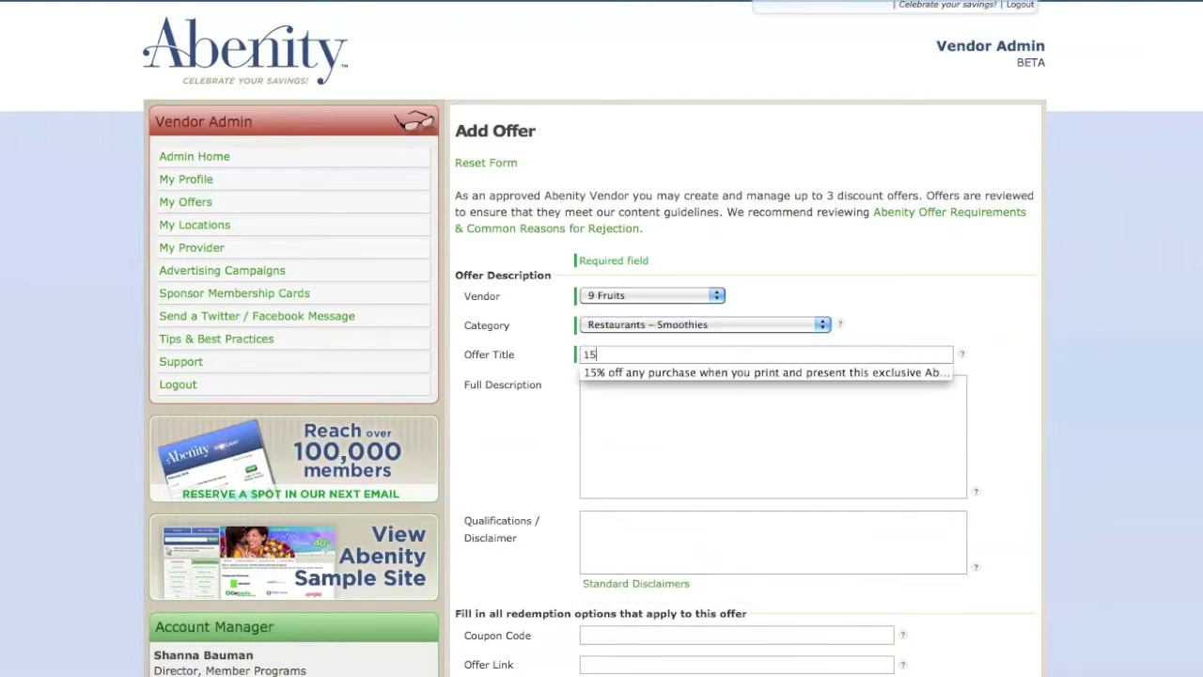
text(% off any purchase)
key(Tab)
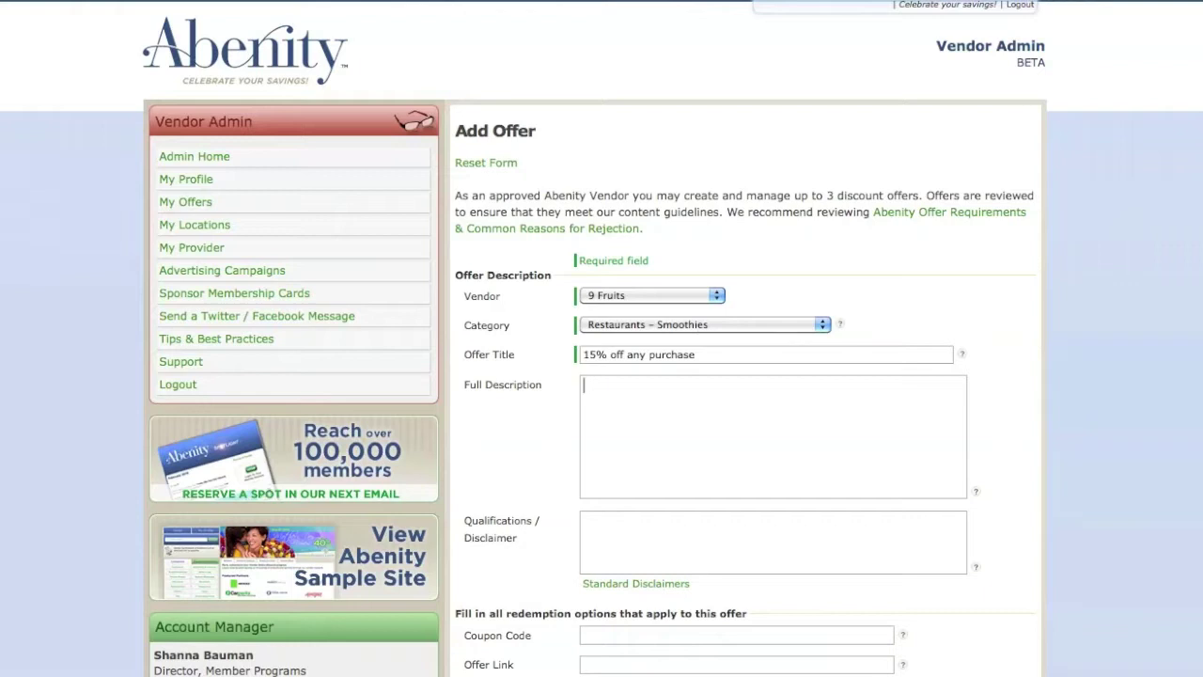
text(Receive 15% off any purchase when you print and present this exclusive Abenity offer.)
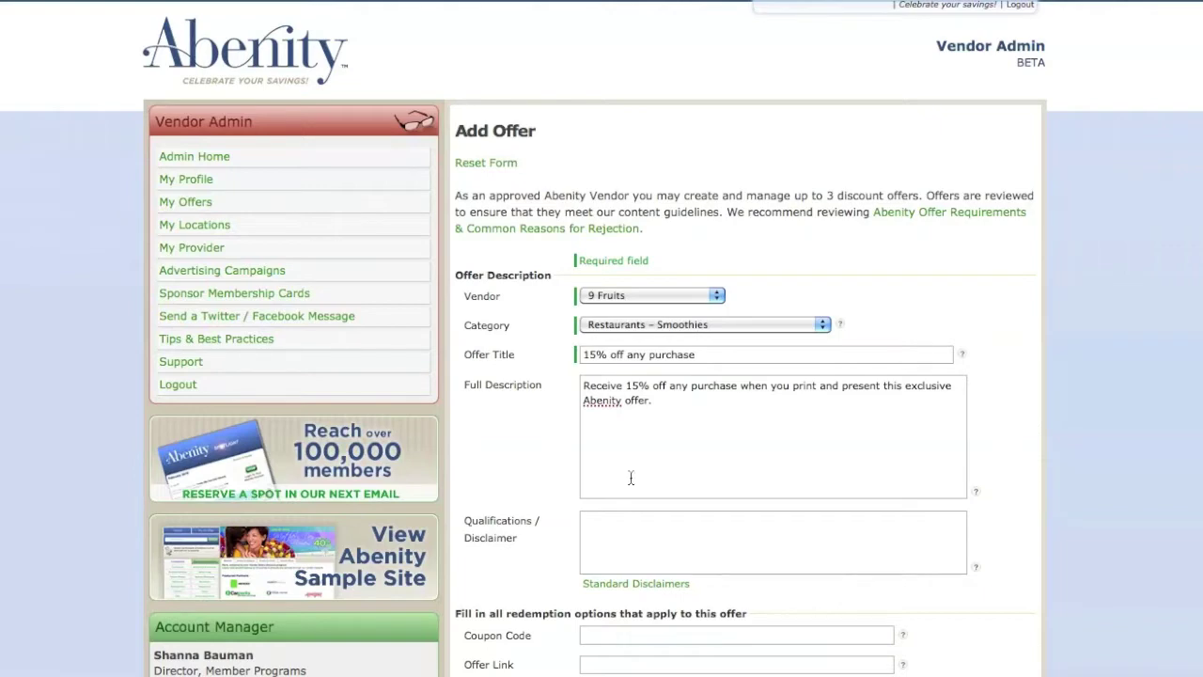
- Read the tips and best practices and the Standard Disclaimers texts, then close the disclaimers window
click(238, 345)
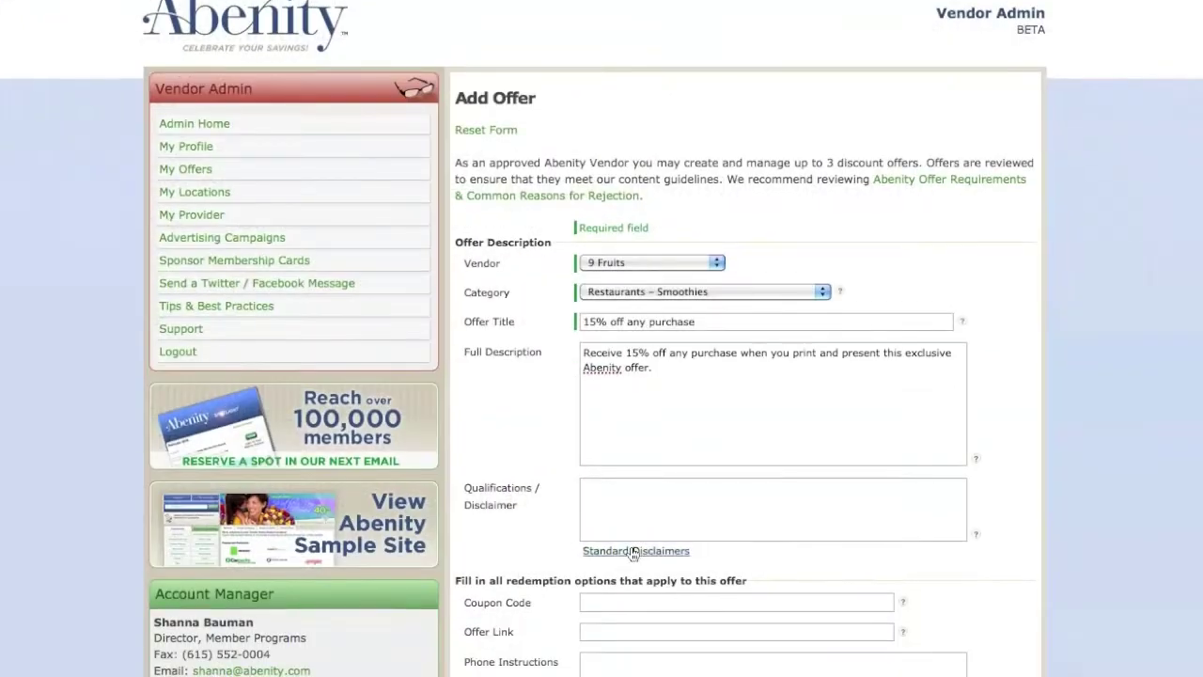
scroll(631, 549, down, 1)
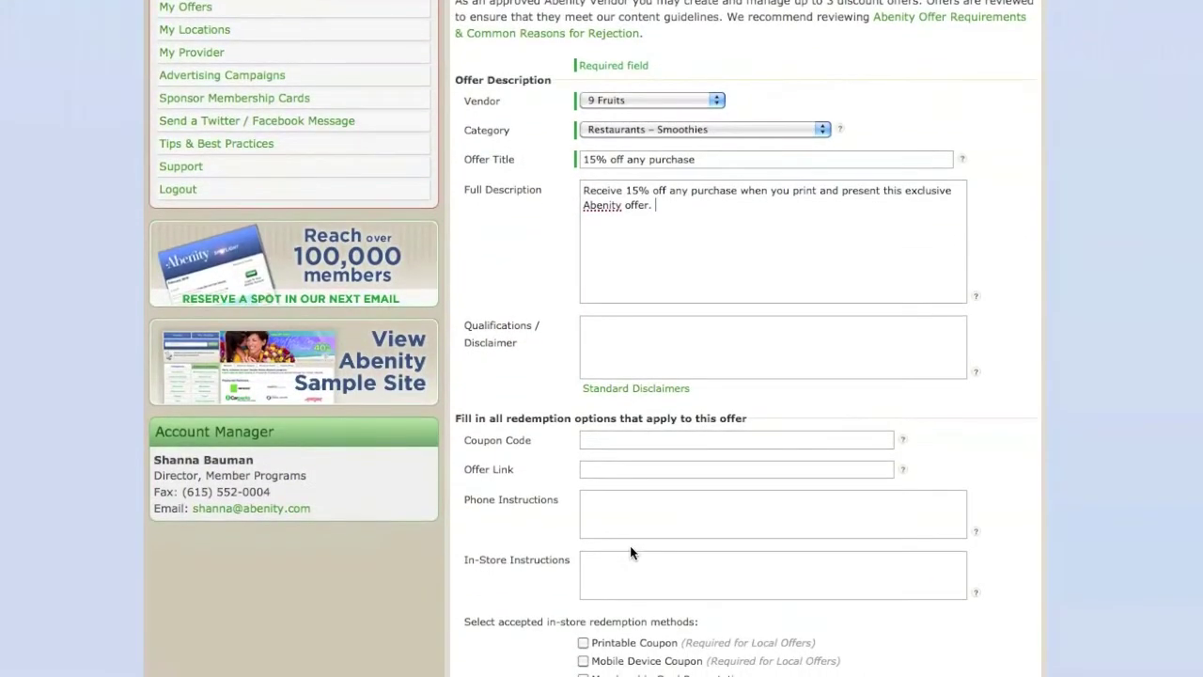
click(618, 390)
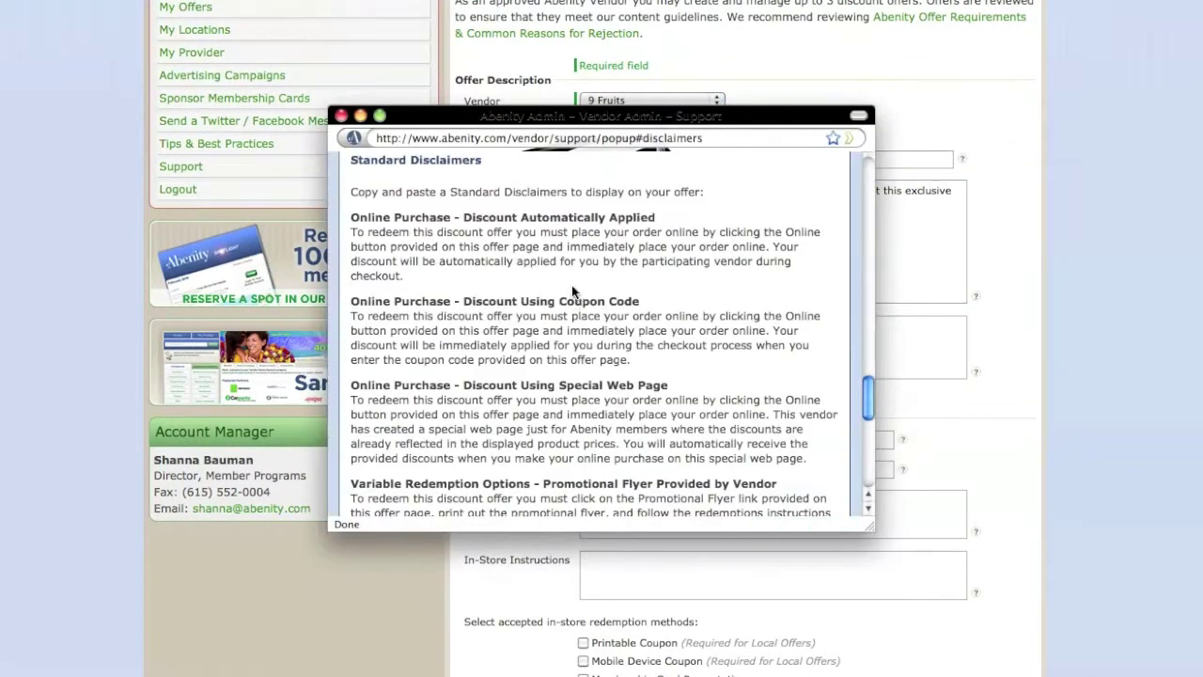
scroll(571, 285, down, 5)
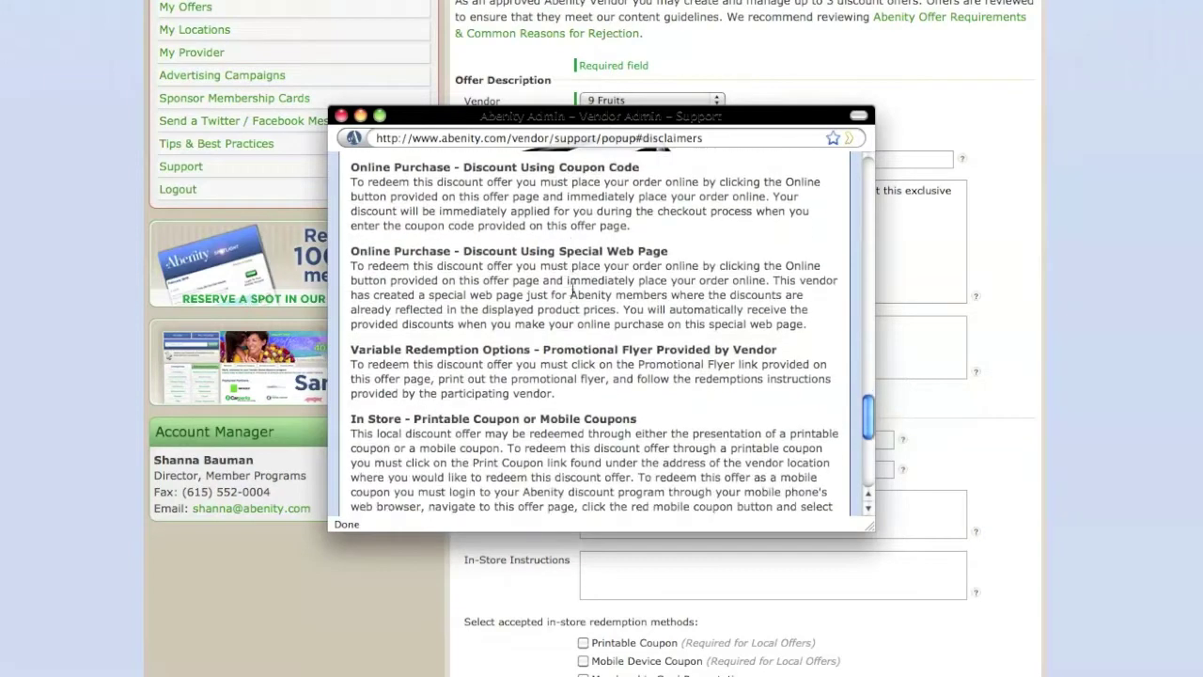
scroll(571, 285, down, 7)
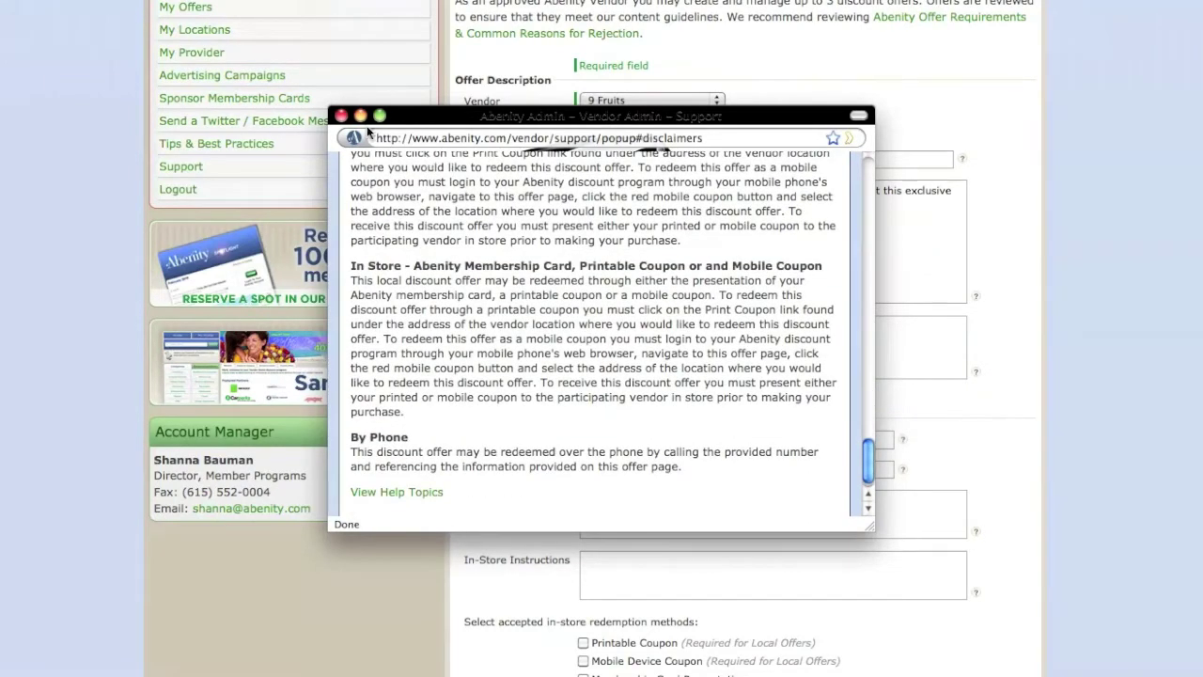
click(343, 117)
scroll(346, 120, down, 10)
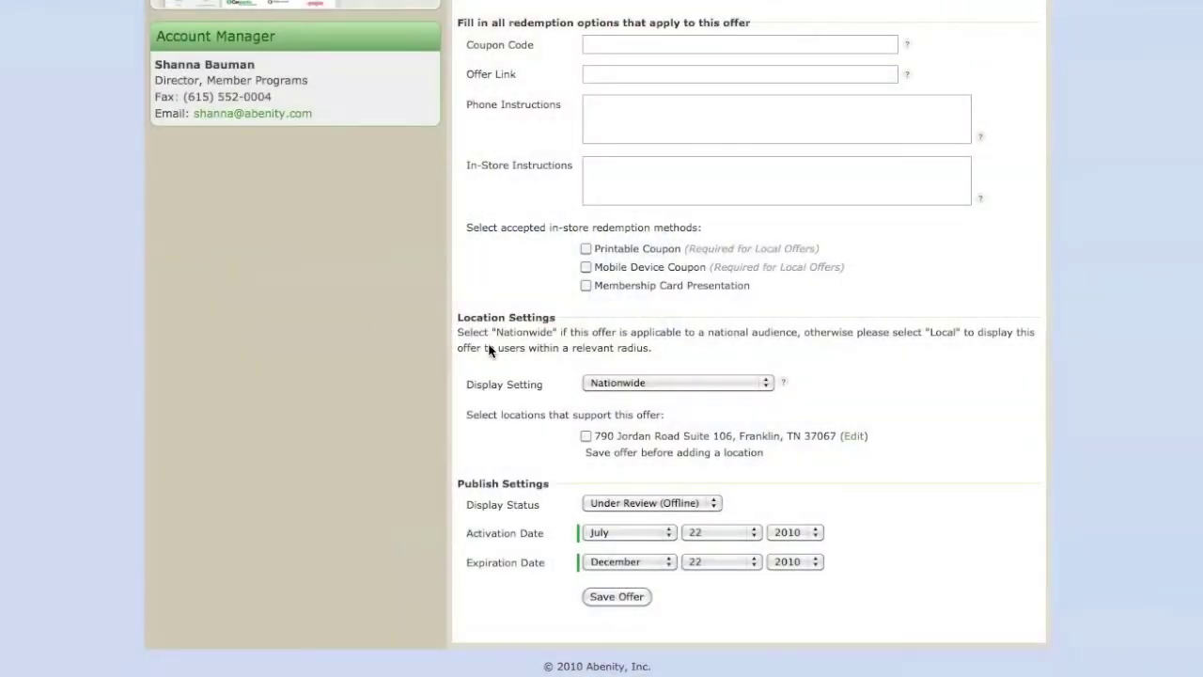
- Set Display Setting to Local (display within user radius) and check the vendor's existing location
click(604, 380)
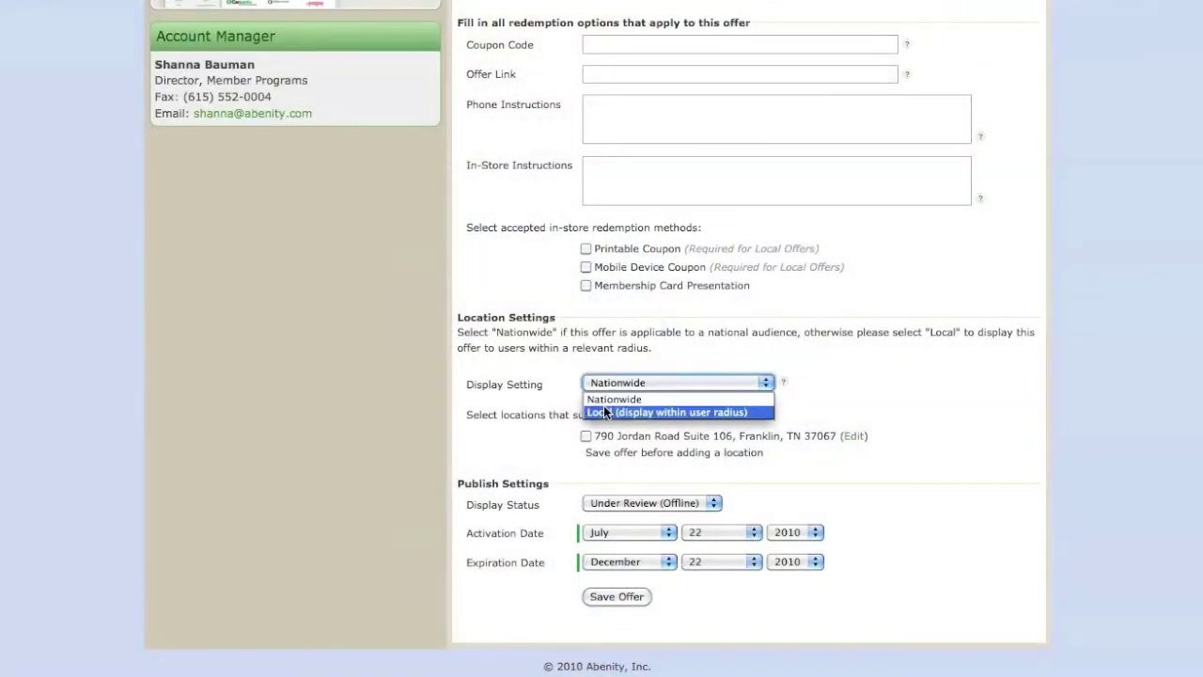
click(605, 412)
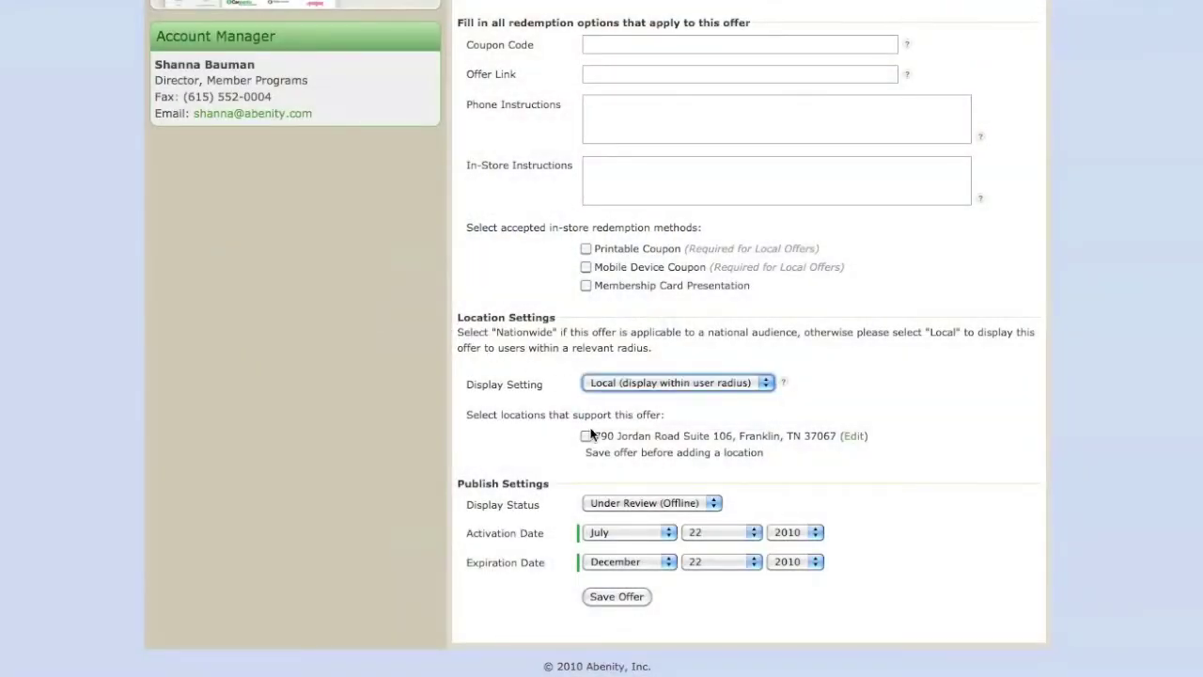
click(586, 436)
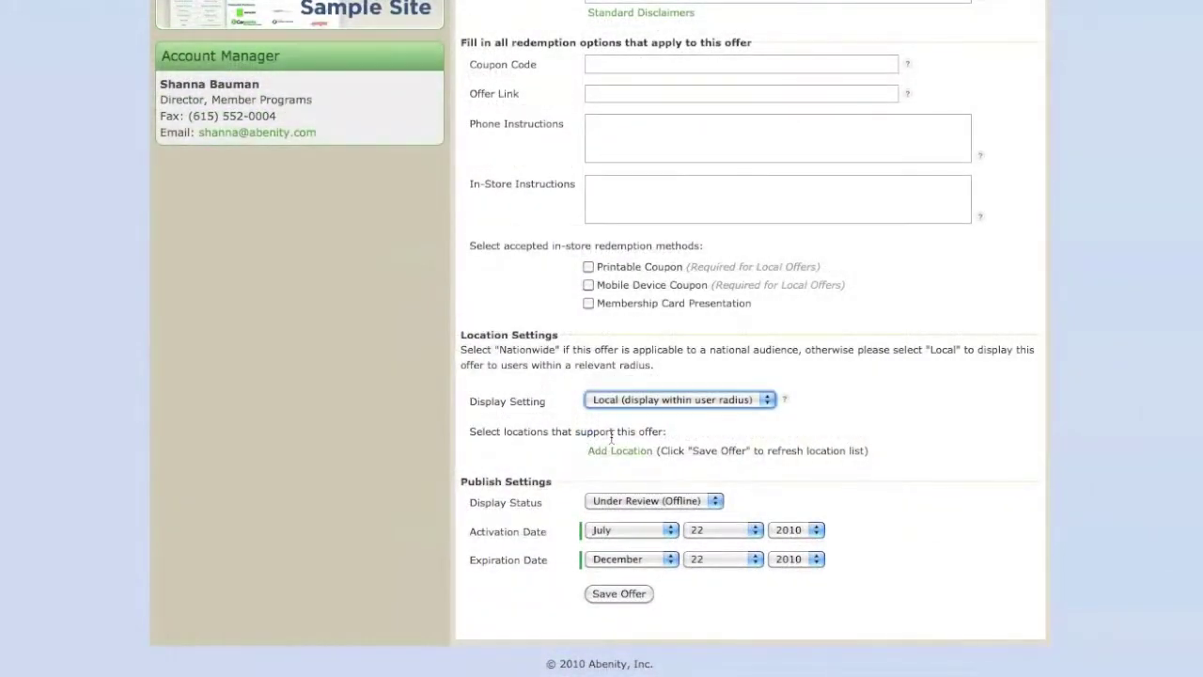
click(613, 452)
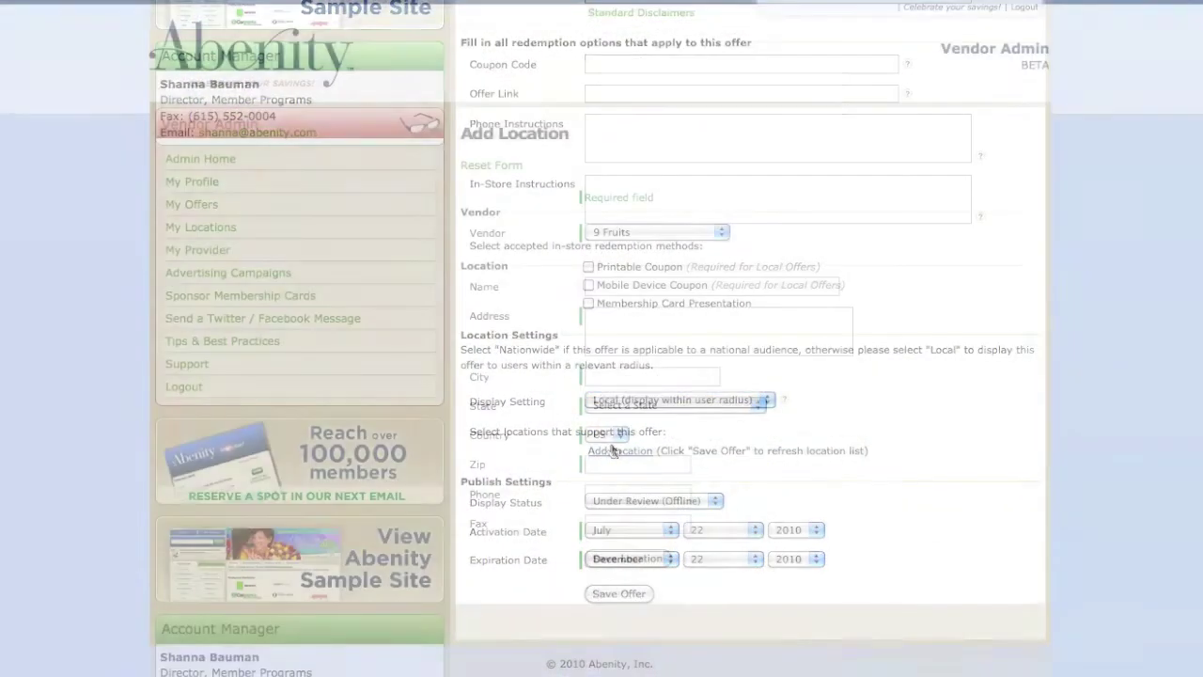
click(610, 289)
text(Cool Springs)
key(Tab)
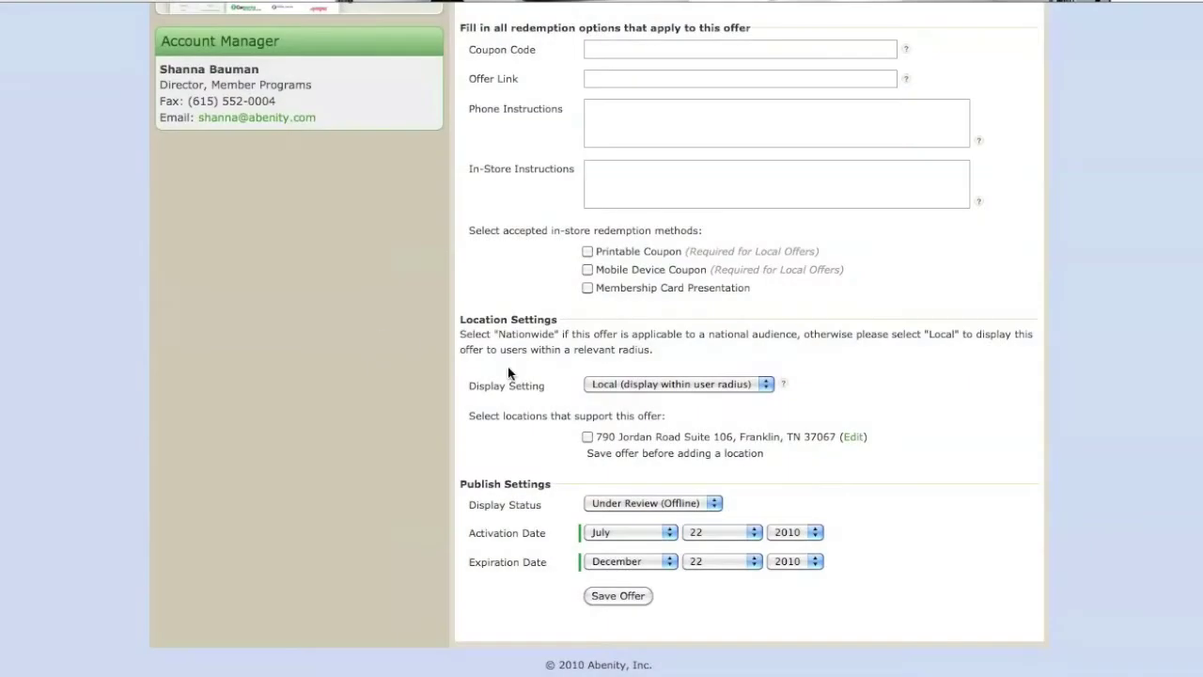
click(609, 385)
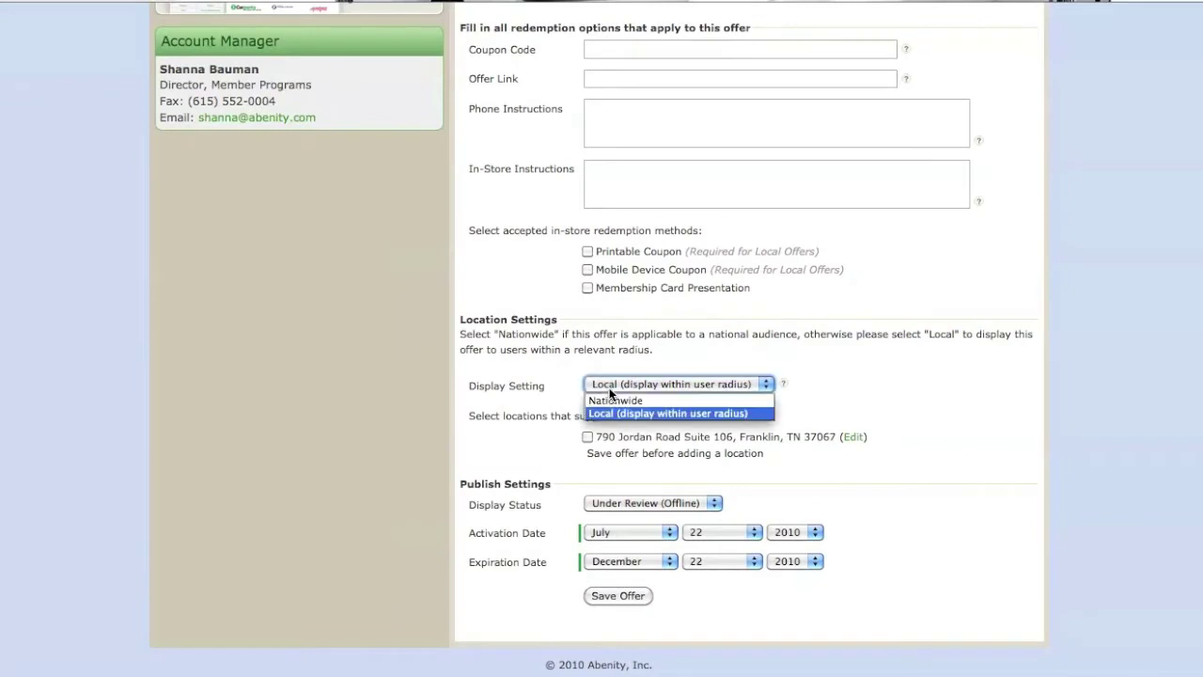
click(611, 402)
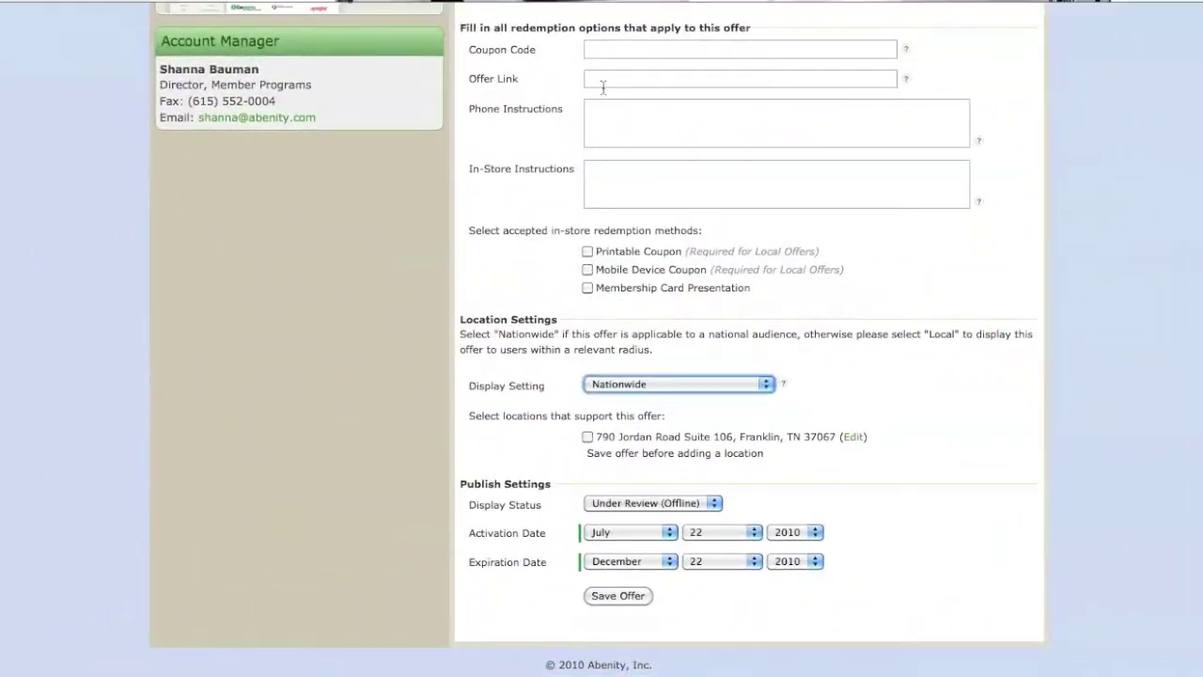
click(602, 81)
text(www.ni)
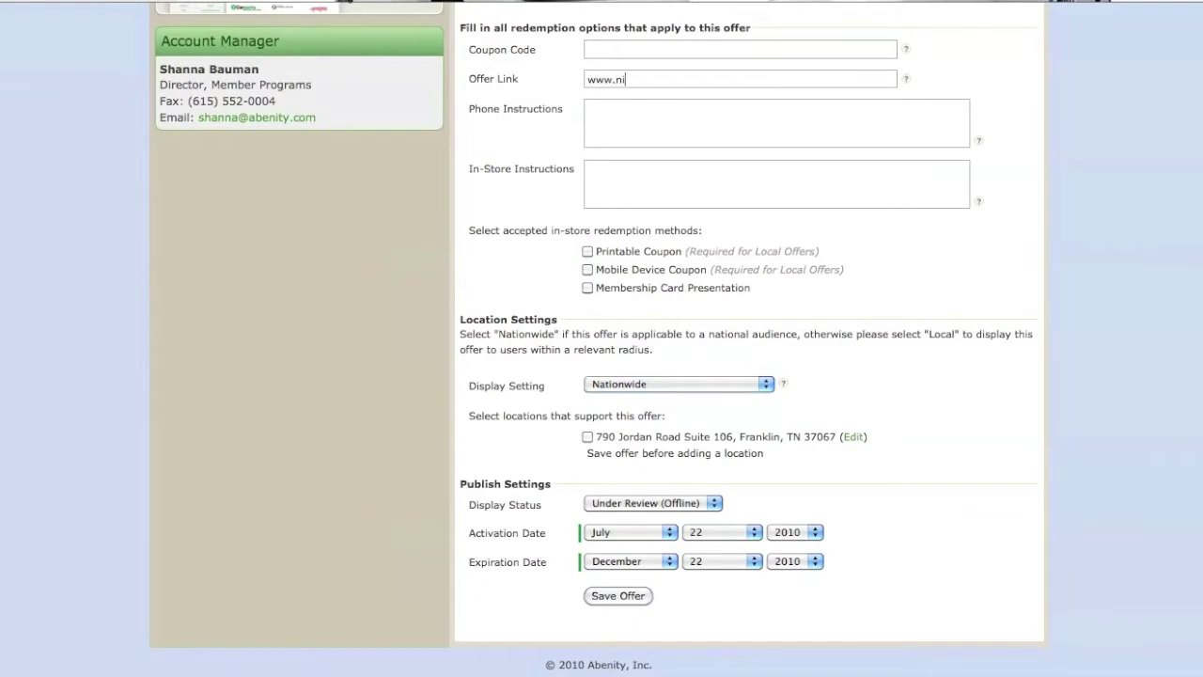
text(nefruits.com)
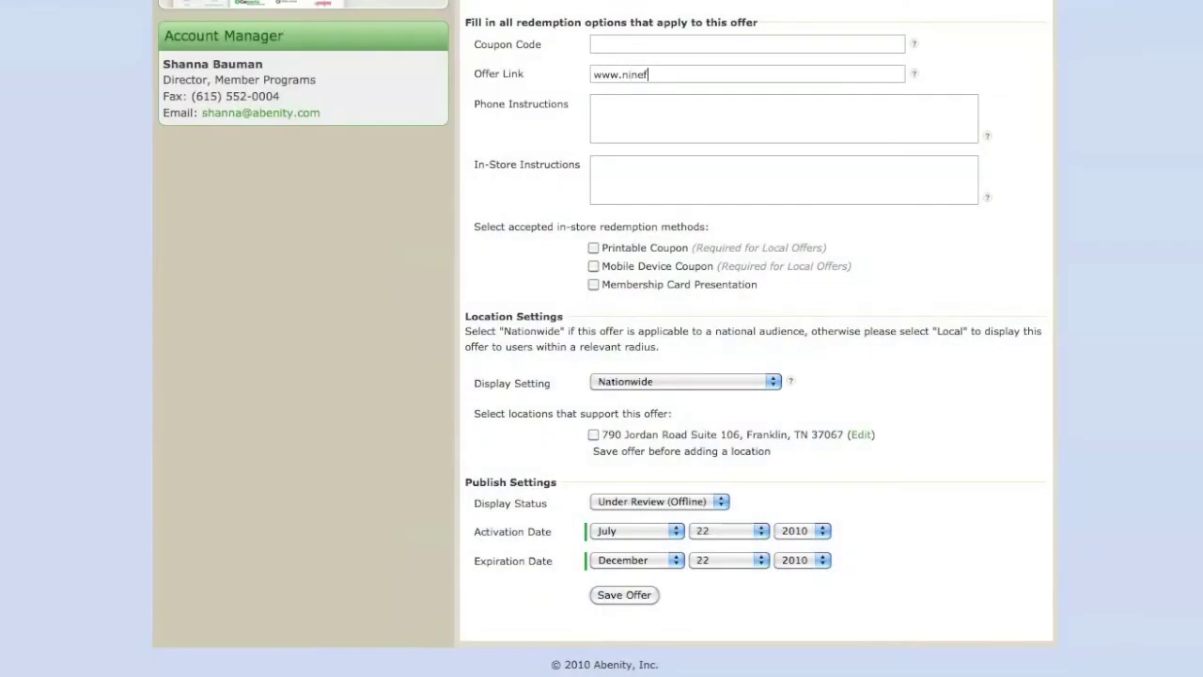
text(ruits.com)
click(602, 43)
text(ab)
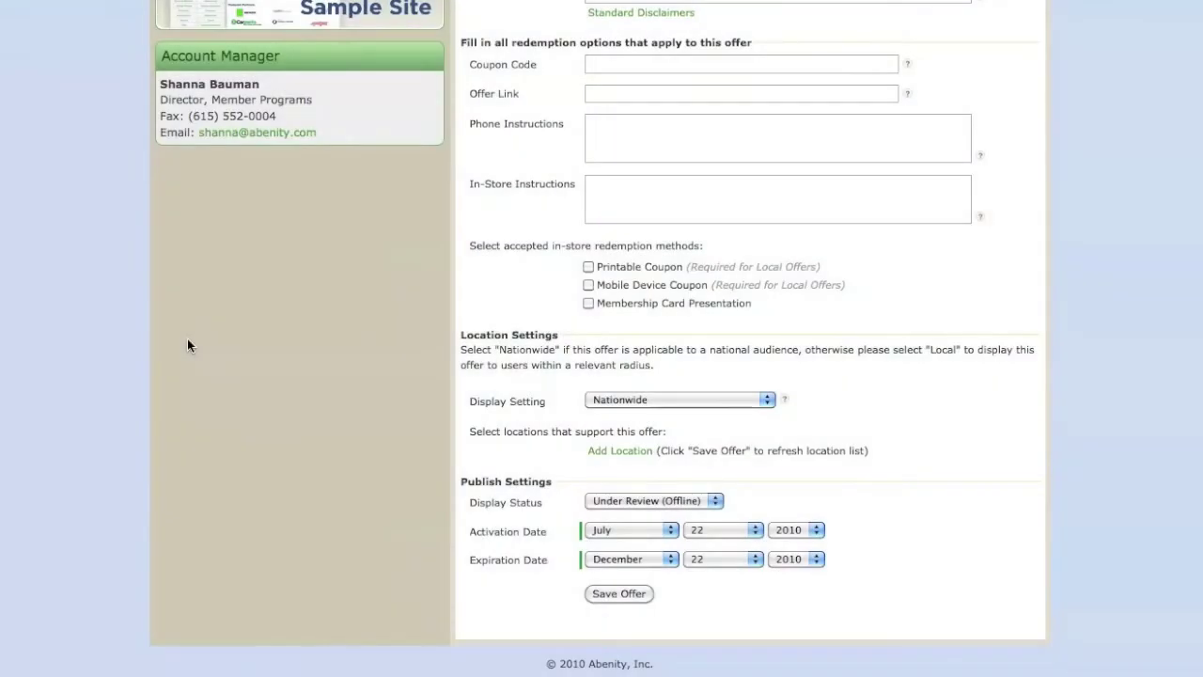
- Create and save the Cool Springs location at 790 Jordan Road Suite, then begin phone redemption instructions
click(596, 401)
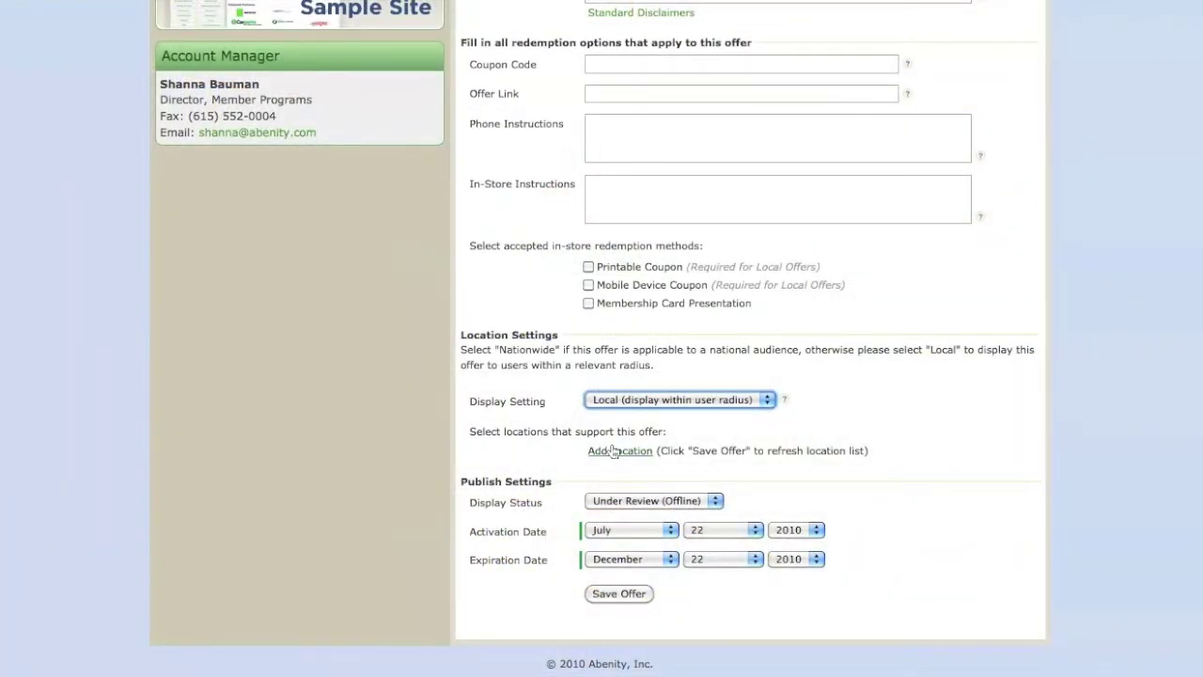
click(618, 451)
click(609, 290)
text(Cool Springs)
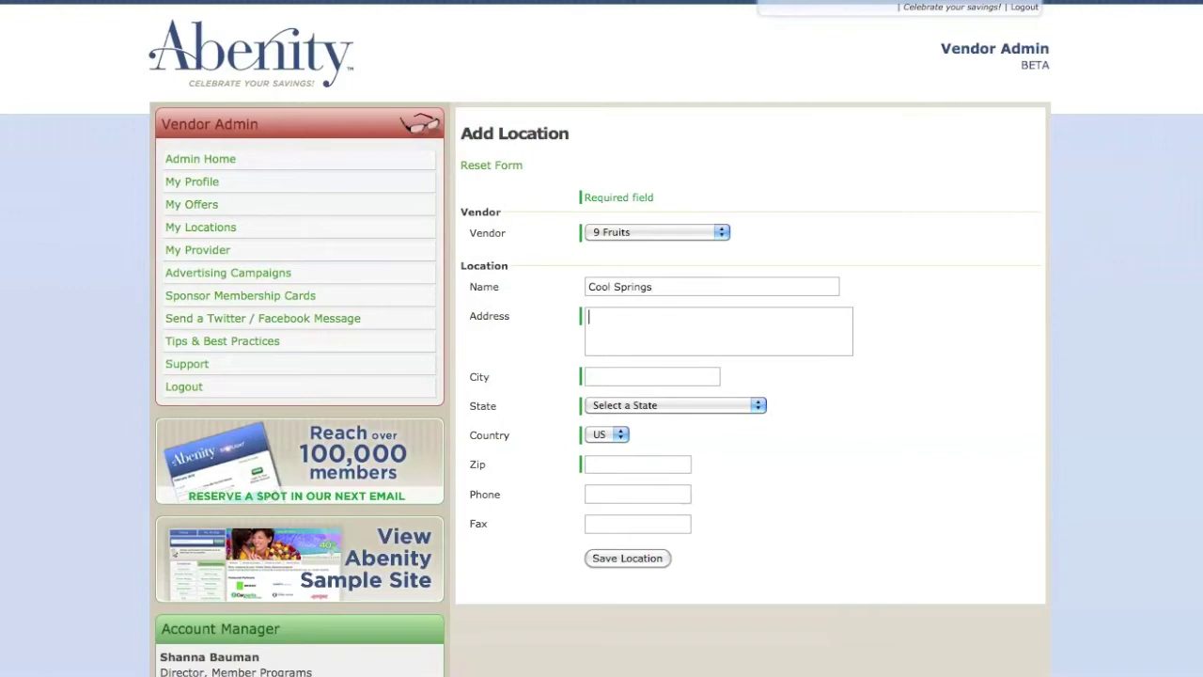
key(Tab)
text(790 Jordan Road Suite 106)
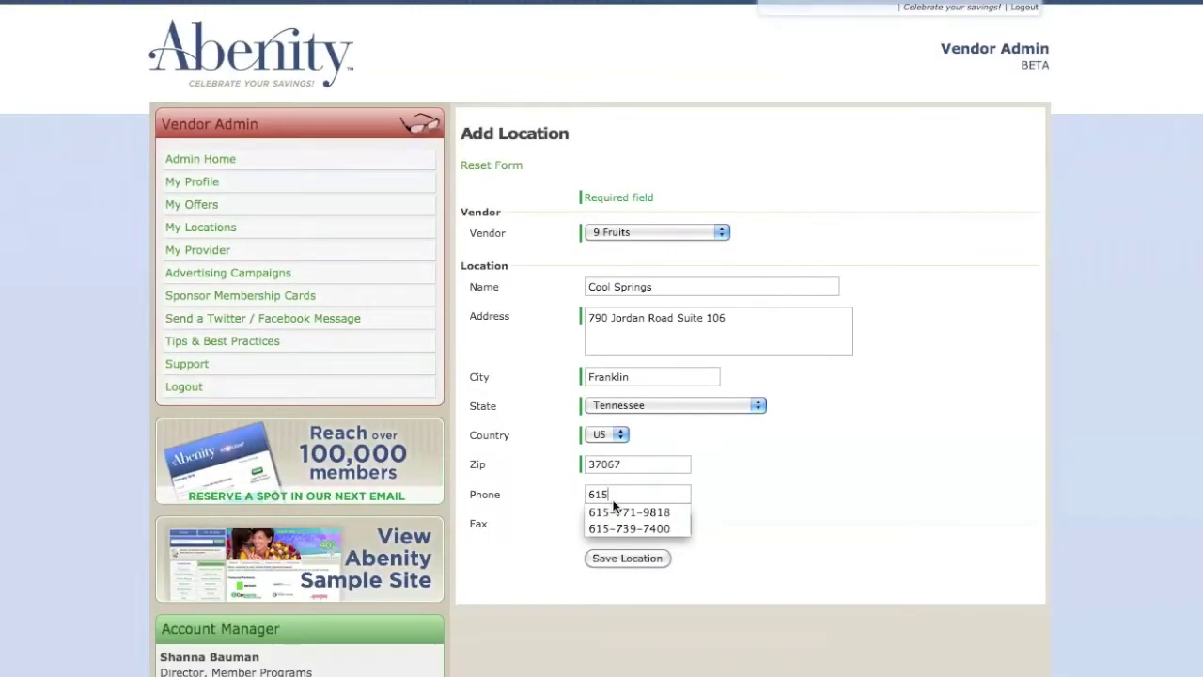
click(616, 511)
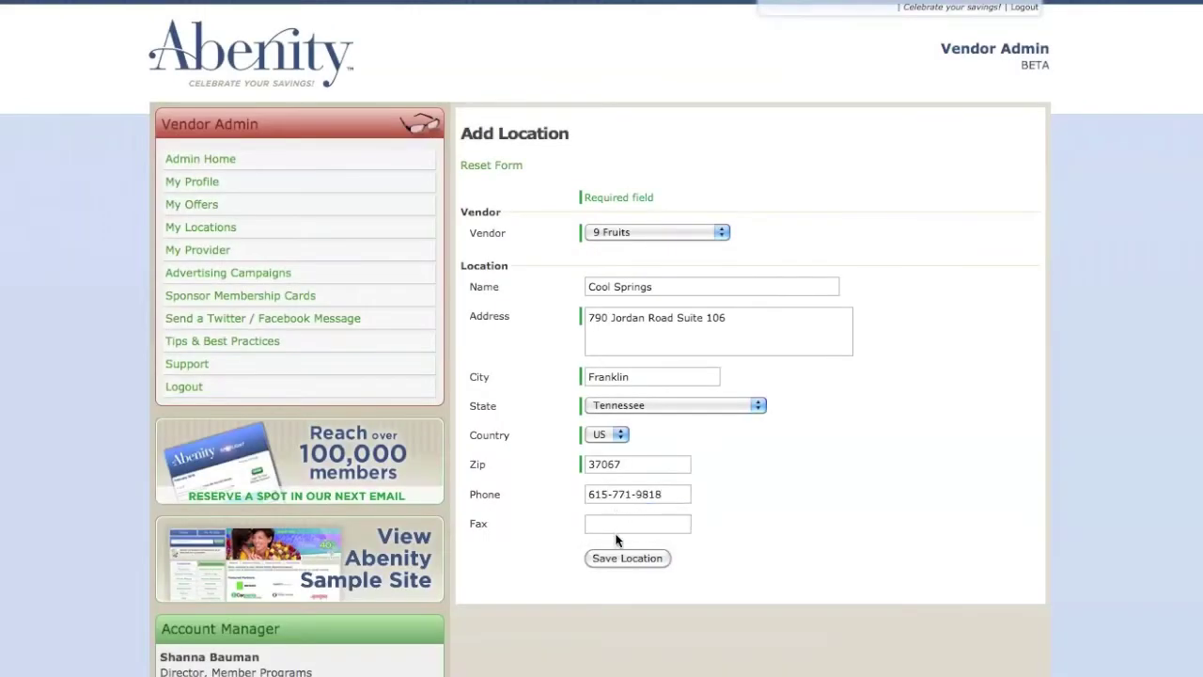
click(616, 560)
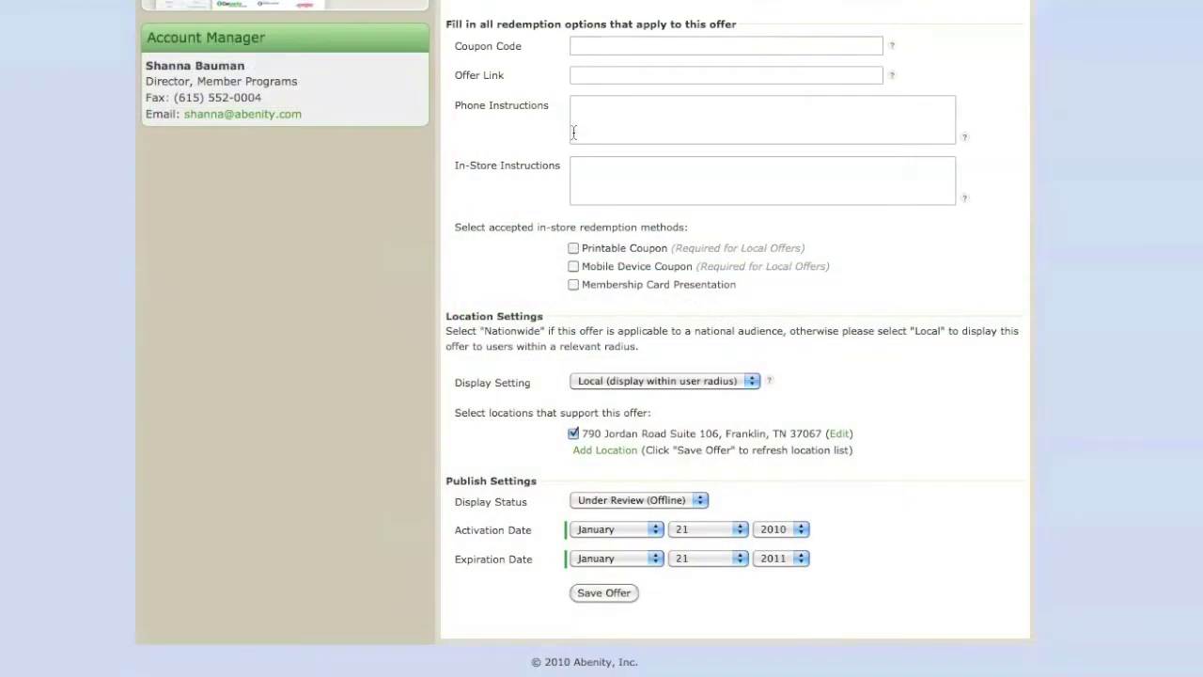
text(Call)
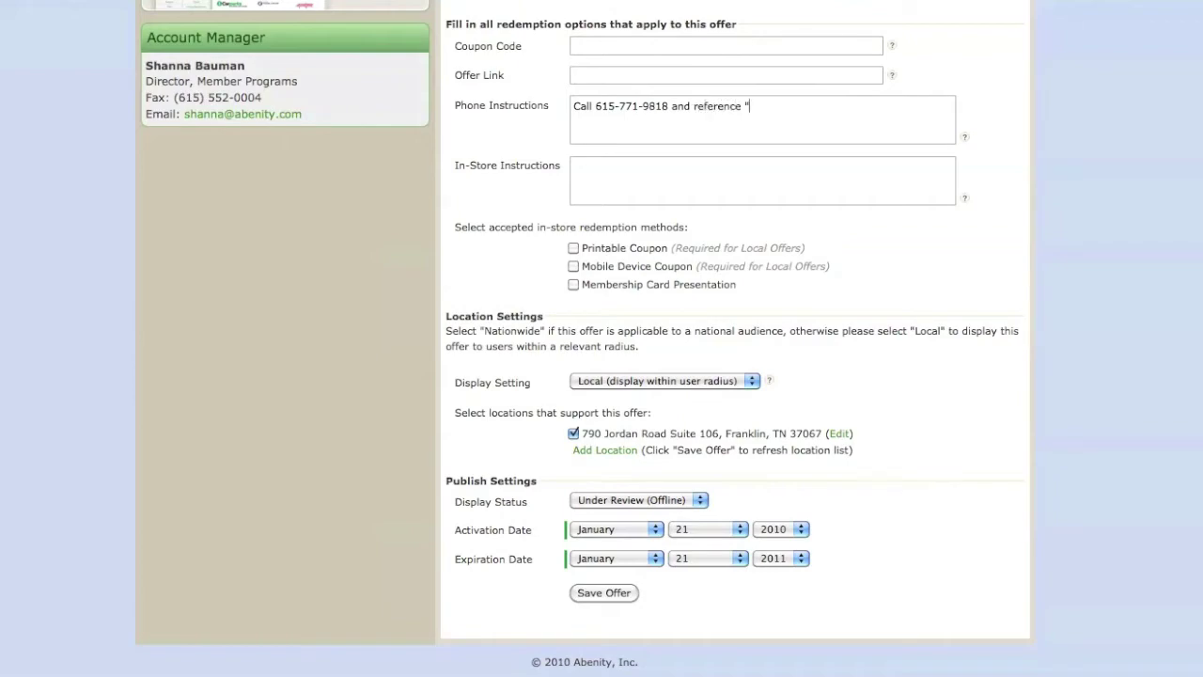
text(Abenity 15)
text(")
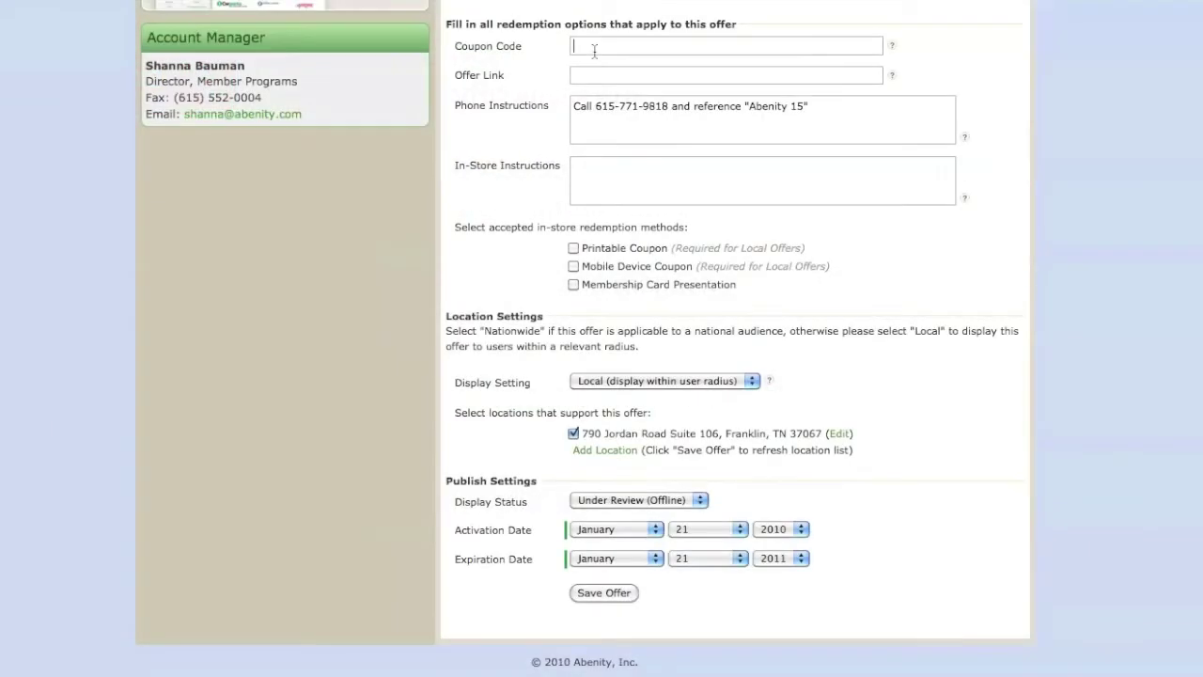
click(597, 49)
text(abenity)
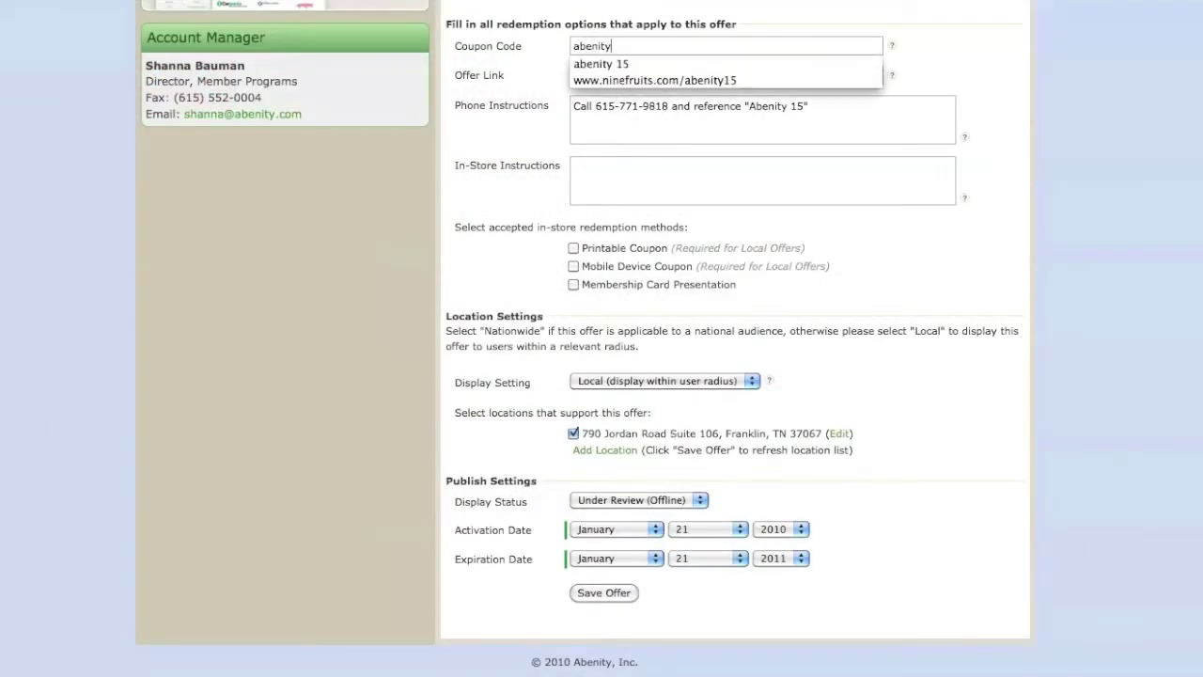
text(15)
key(Tab)
text(www.ninefruits.com)
- Write in-store instructions to show the Abenity card or printed coupon, and set activation month to July
key(Tab)
key(Tab)
text(Show your Abenity membership card, print the coupon below to present in the store or display this offer from your mobile device)
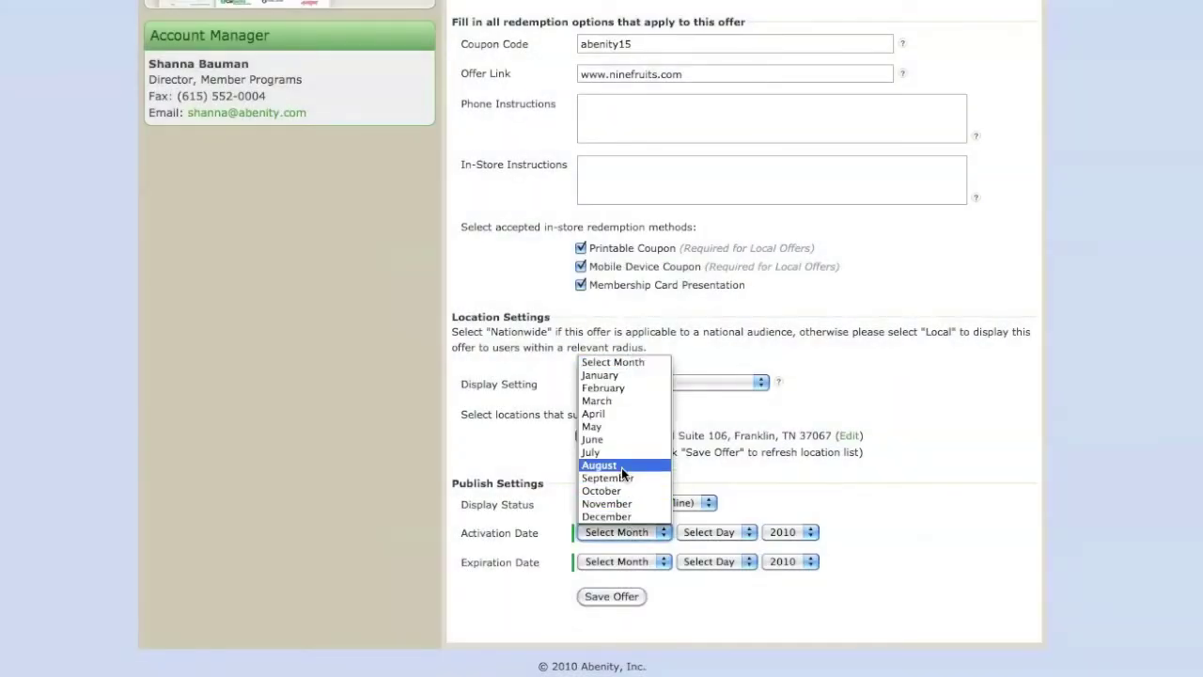
click(621, 456)
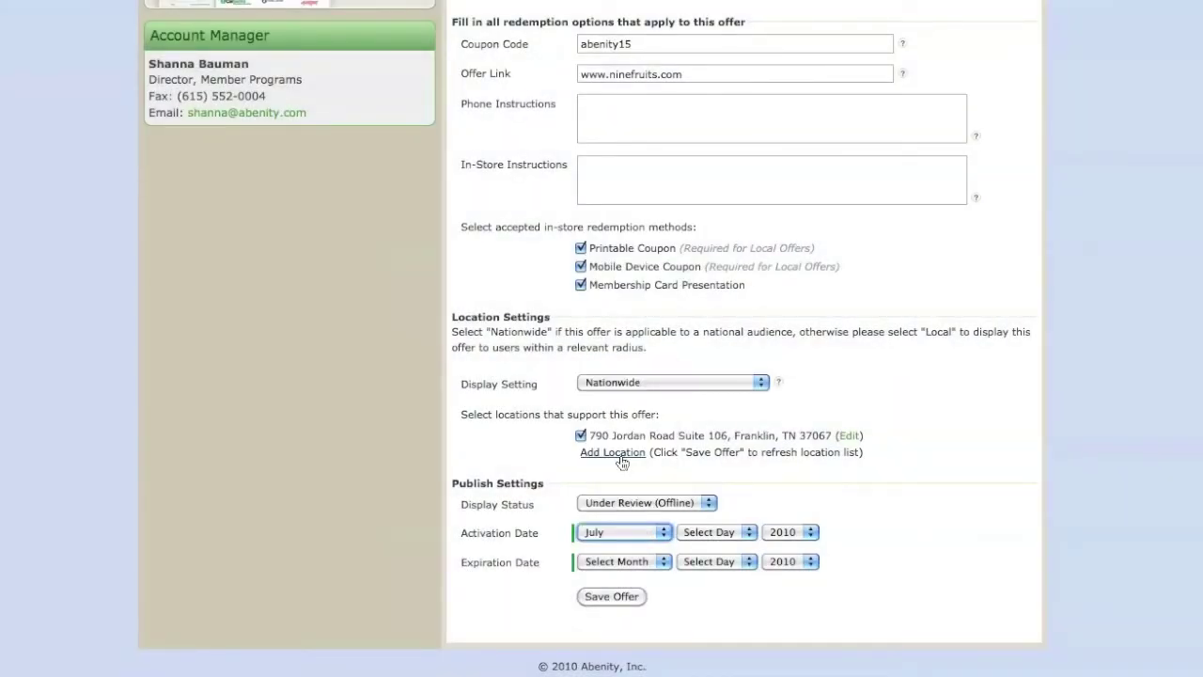
- Set the activation day to 22
click(706, 530)
scroll(706, 472, down, 1)
scroll(707, 474, down, 1)
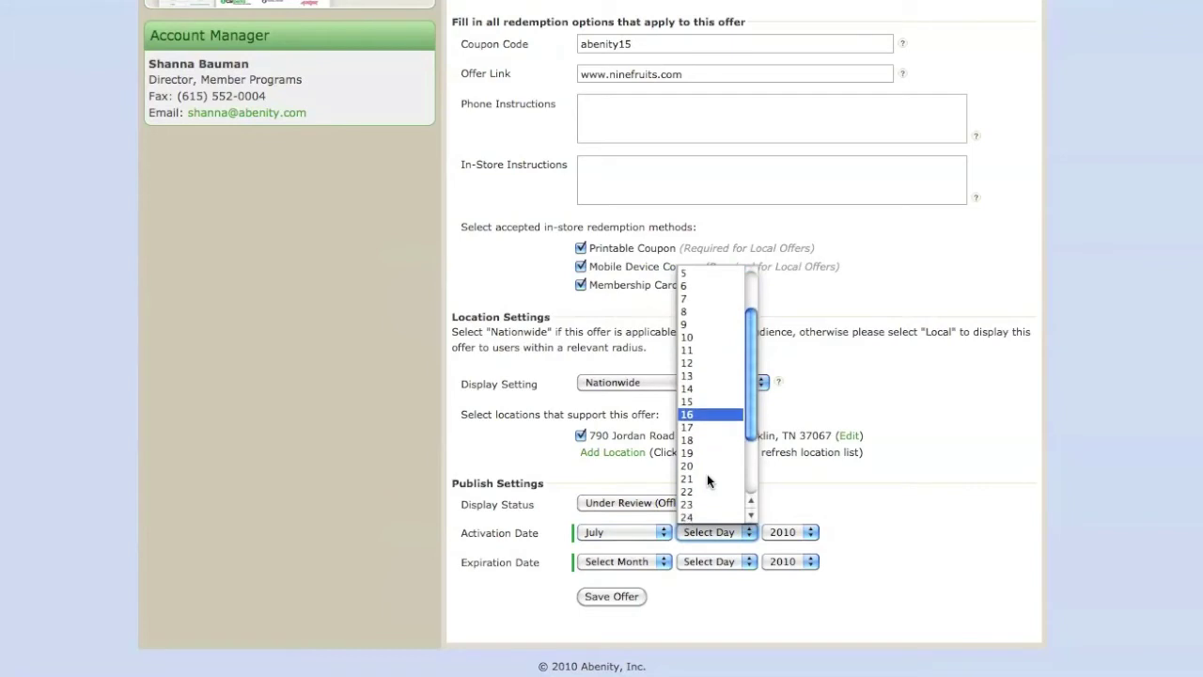
click(702, 491)
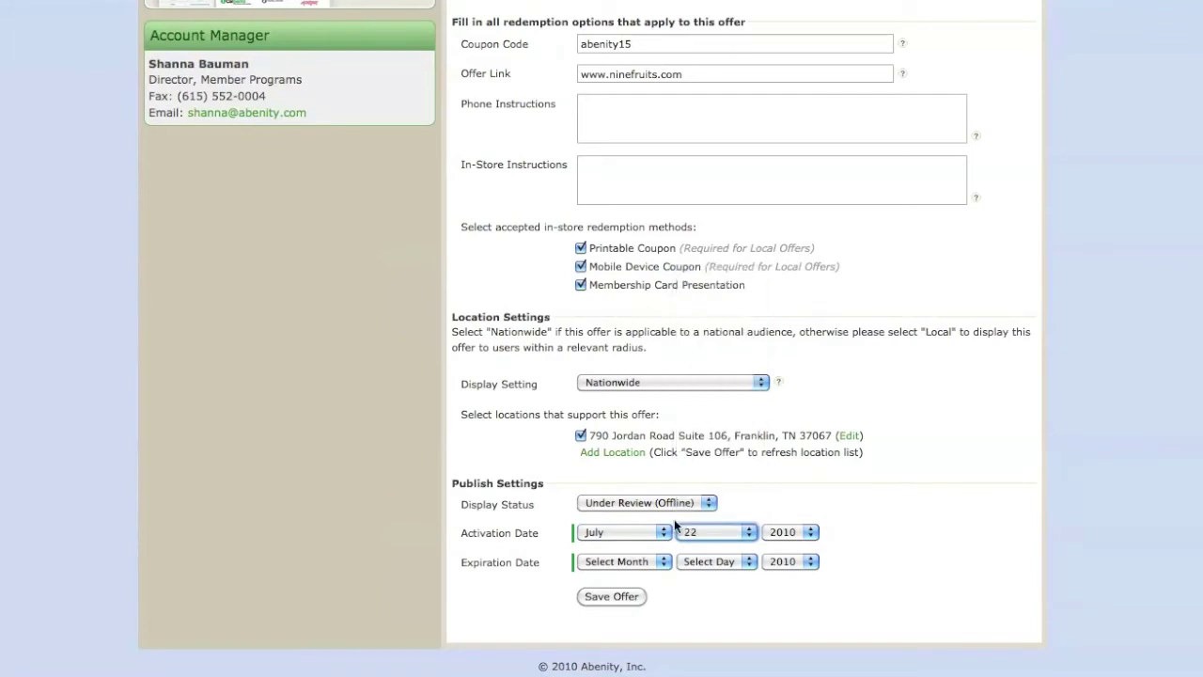
- Set the expiration date to August 22
click(640, 562)
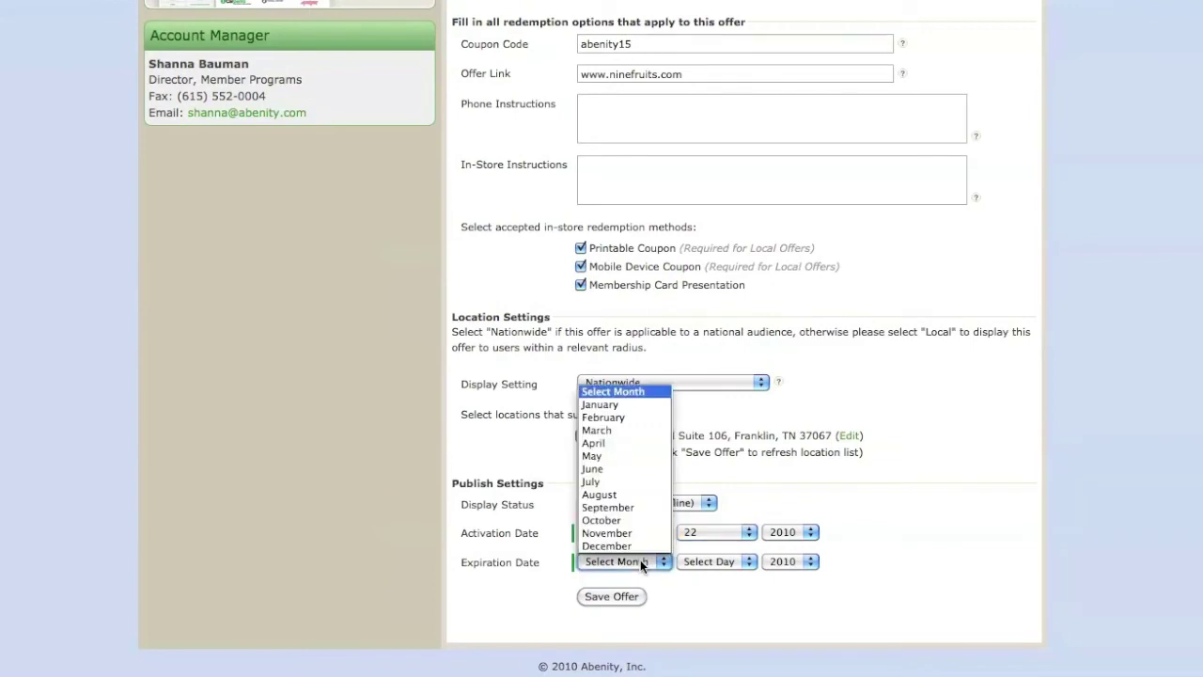
click(627, 495)
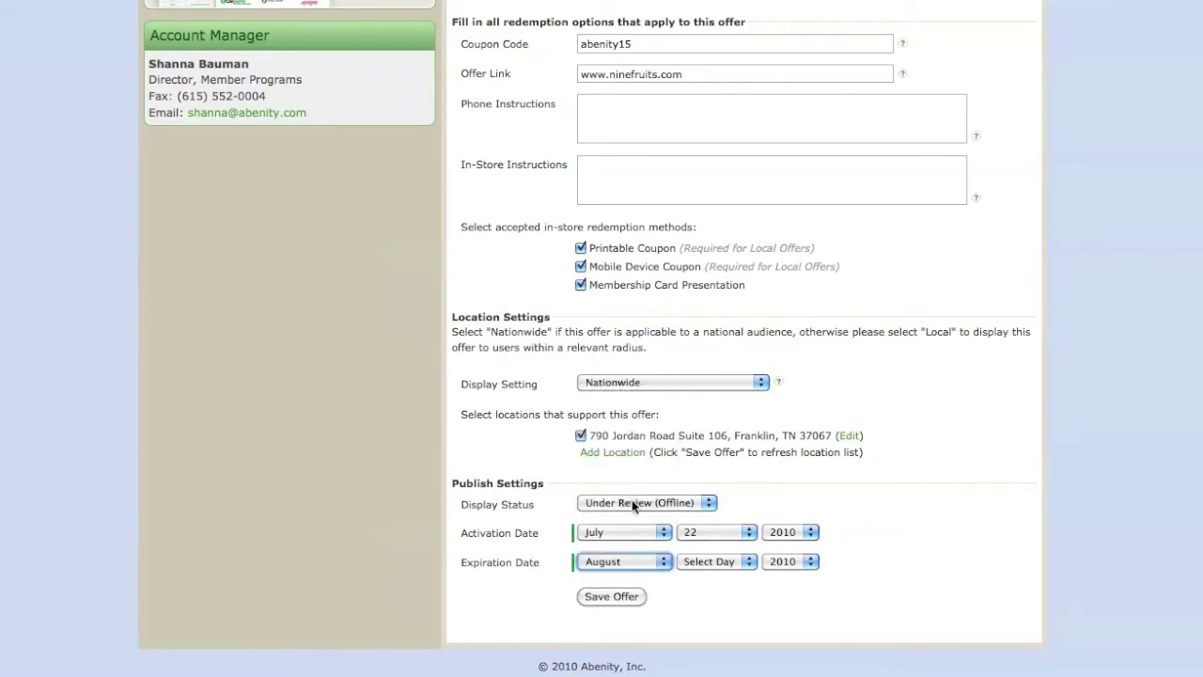
click(698, 560)
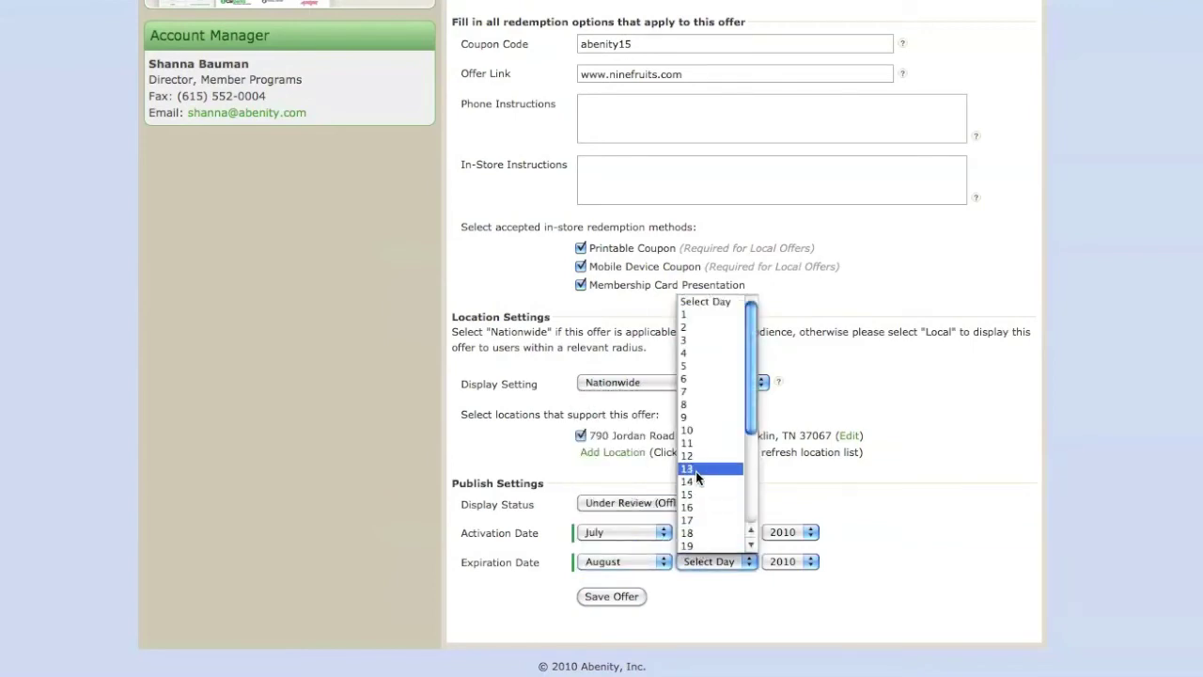
scroll(696, 471, down, 2)
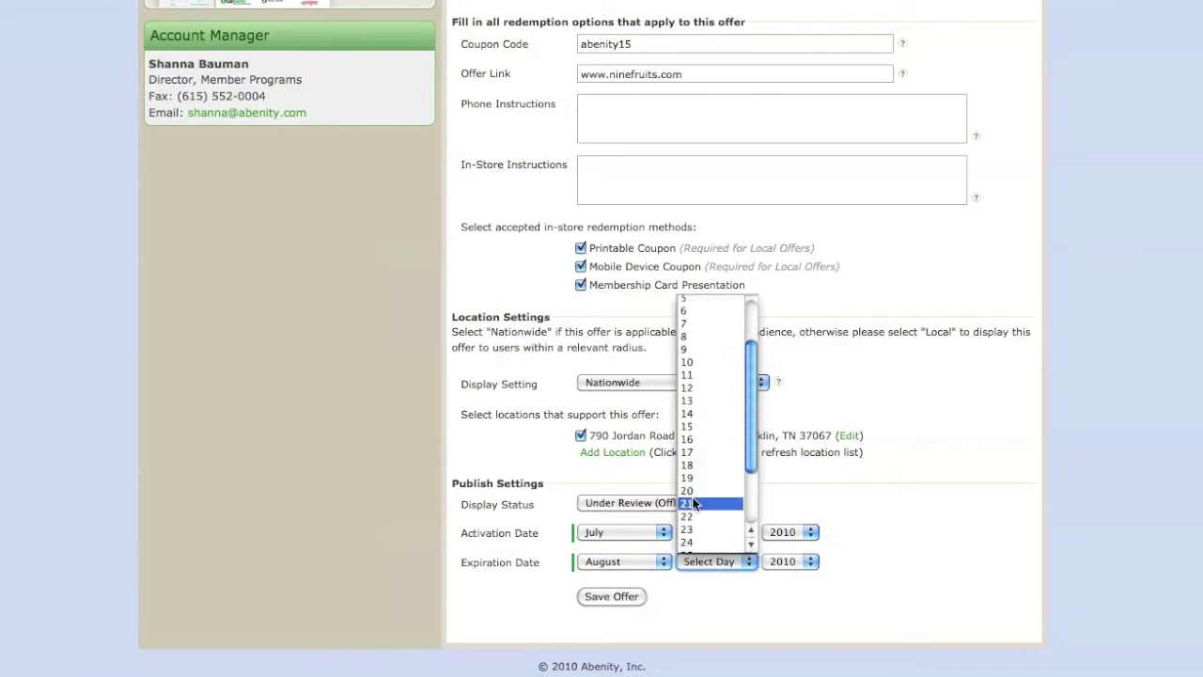
click(693, 517)
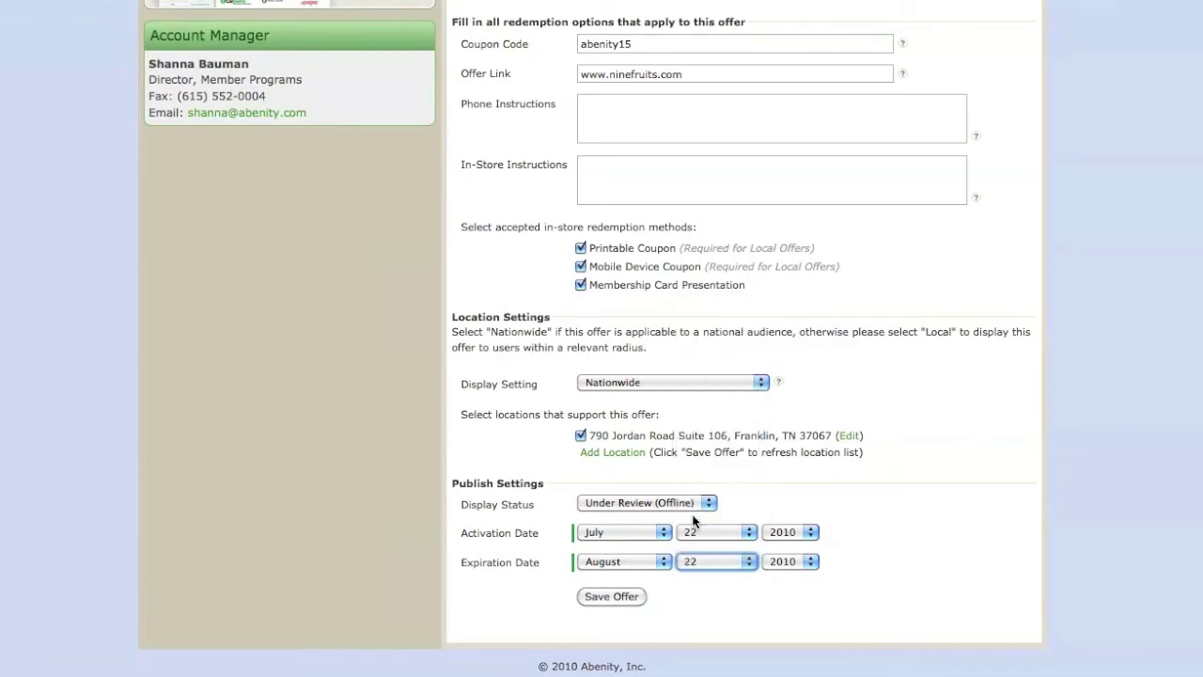
mouse_move(778, 384)
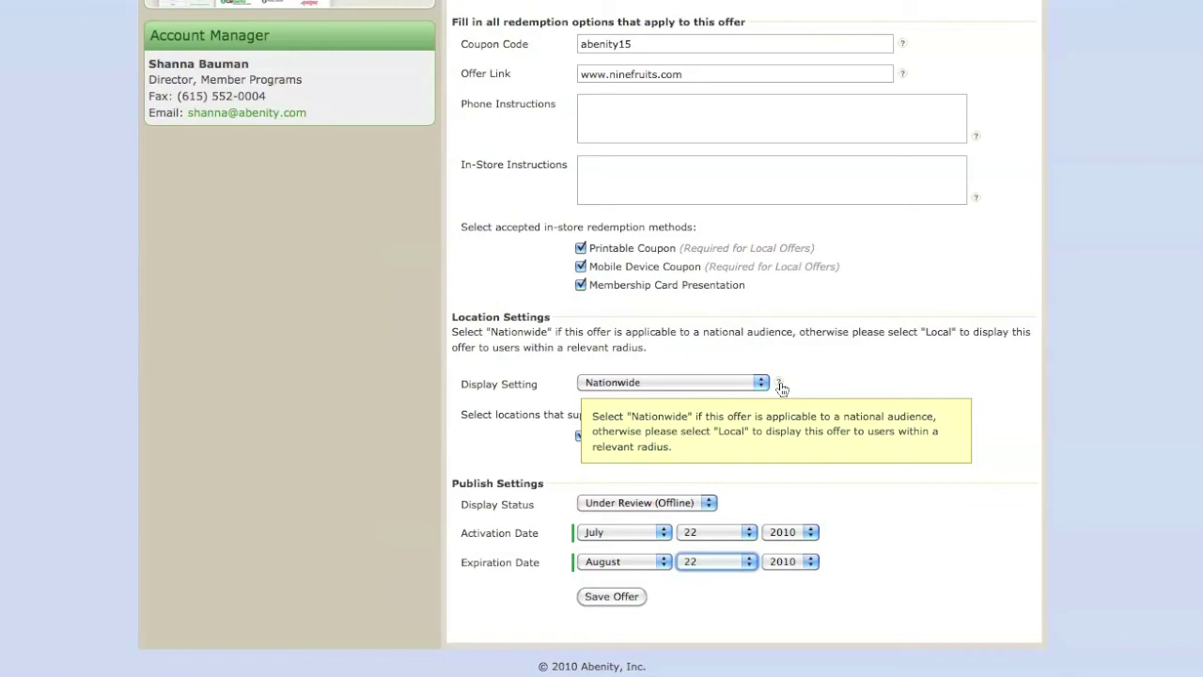
- Save the completed 15% off offer
click(632, 595)
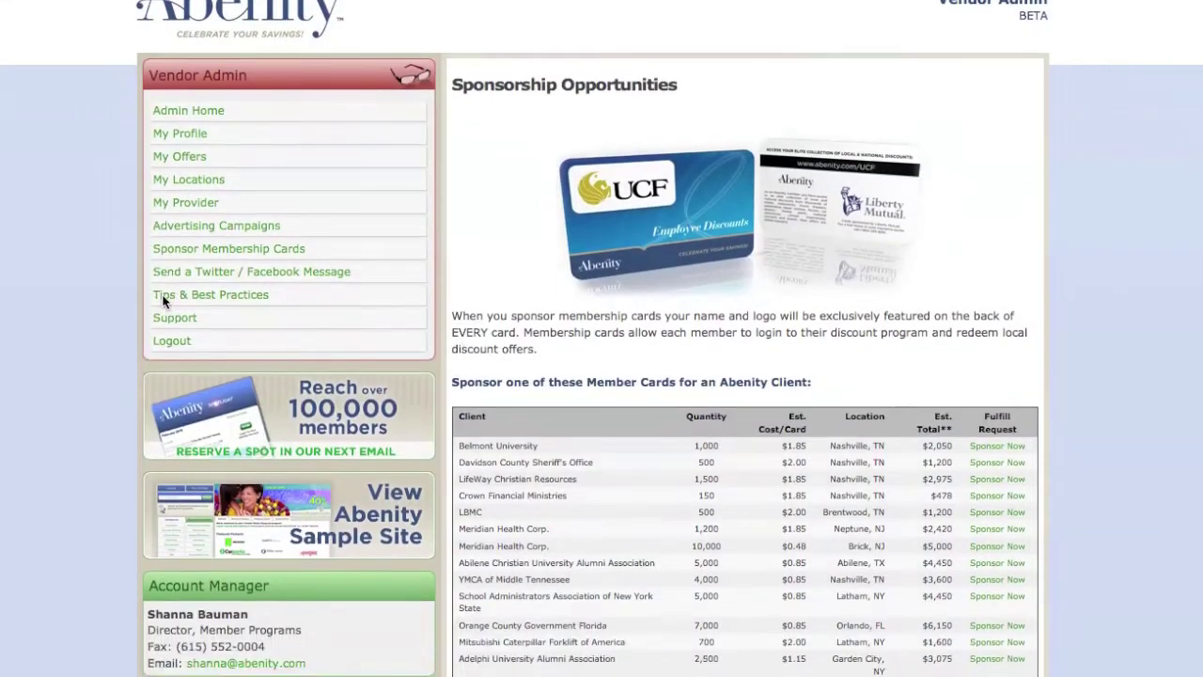
- Browse the advertising packages on the Advertising Campaigns page
scroll(164, 299, down, 2)
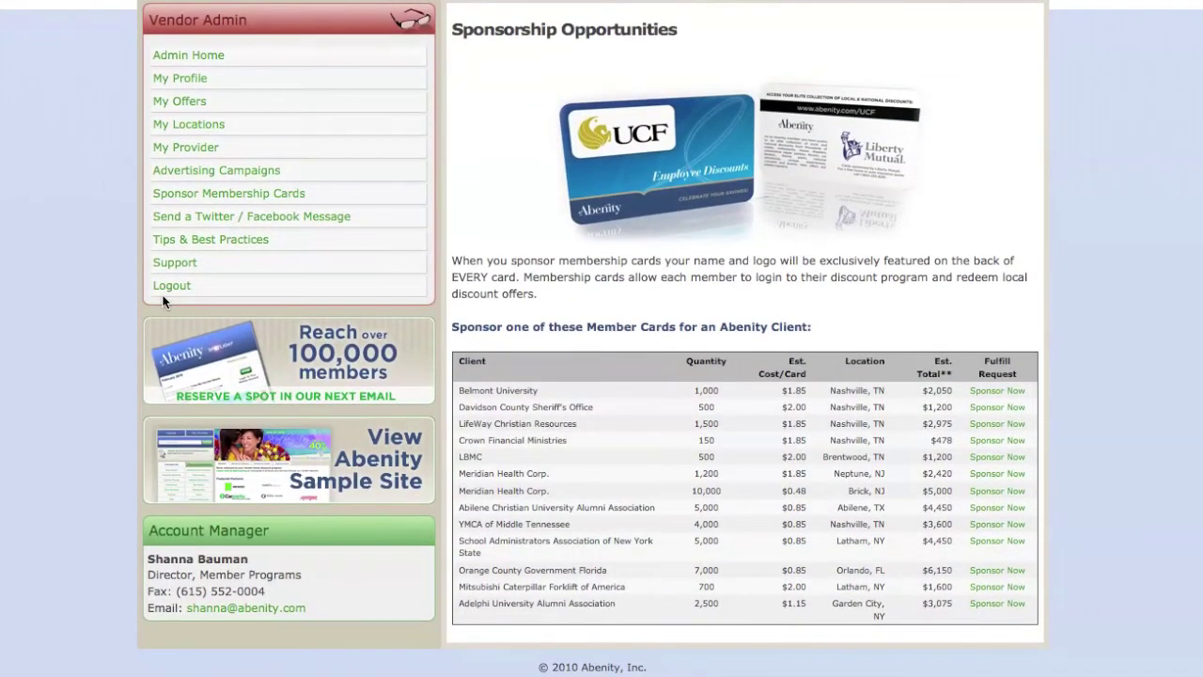
click(188, 169)
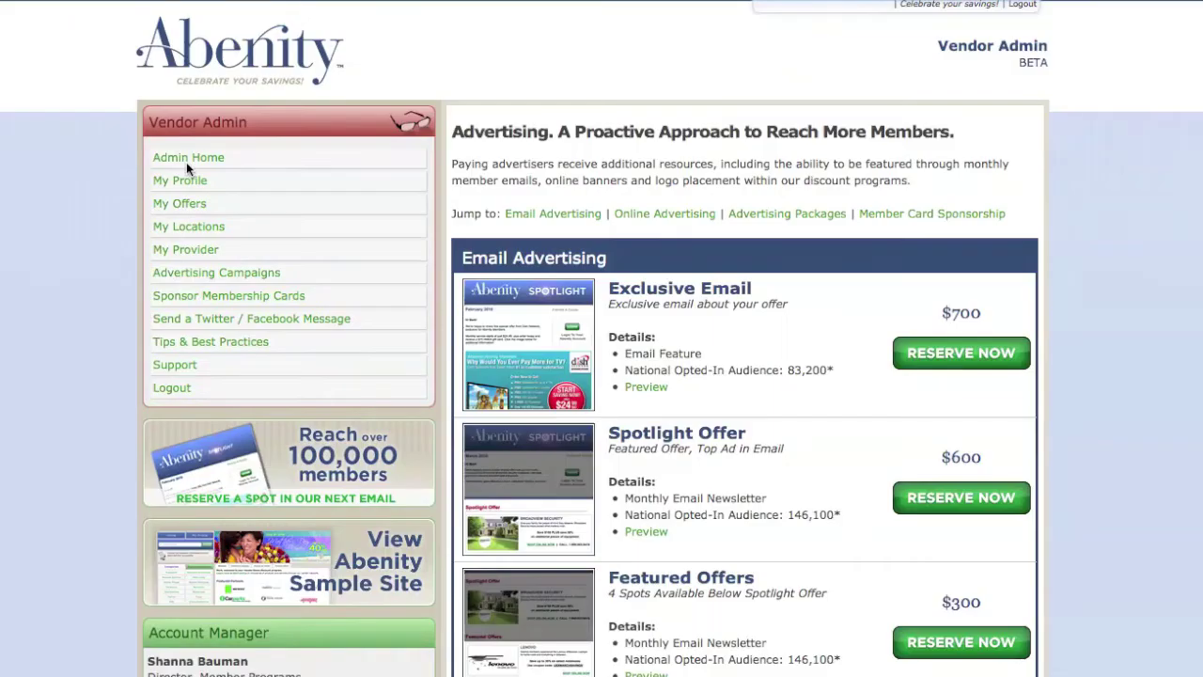
scroll(187, 167, down, 10)
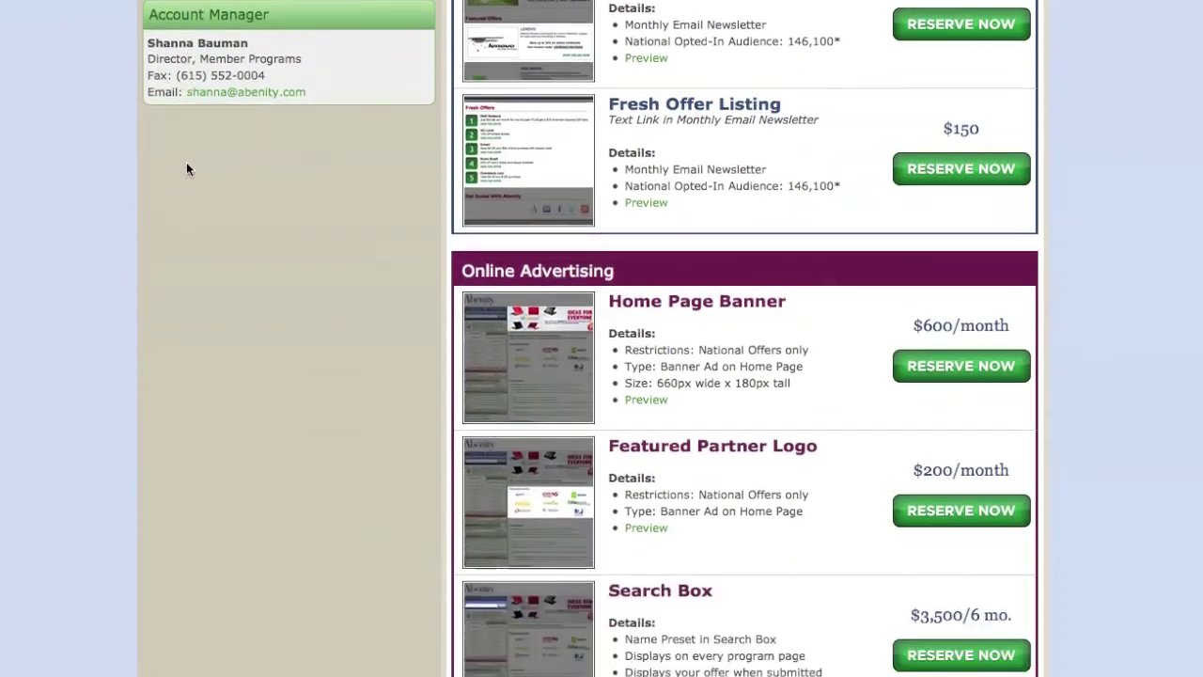
scroll(186, 169, down, 2)
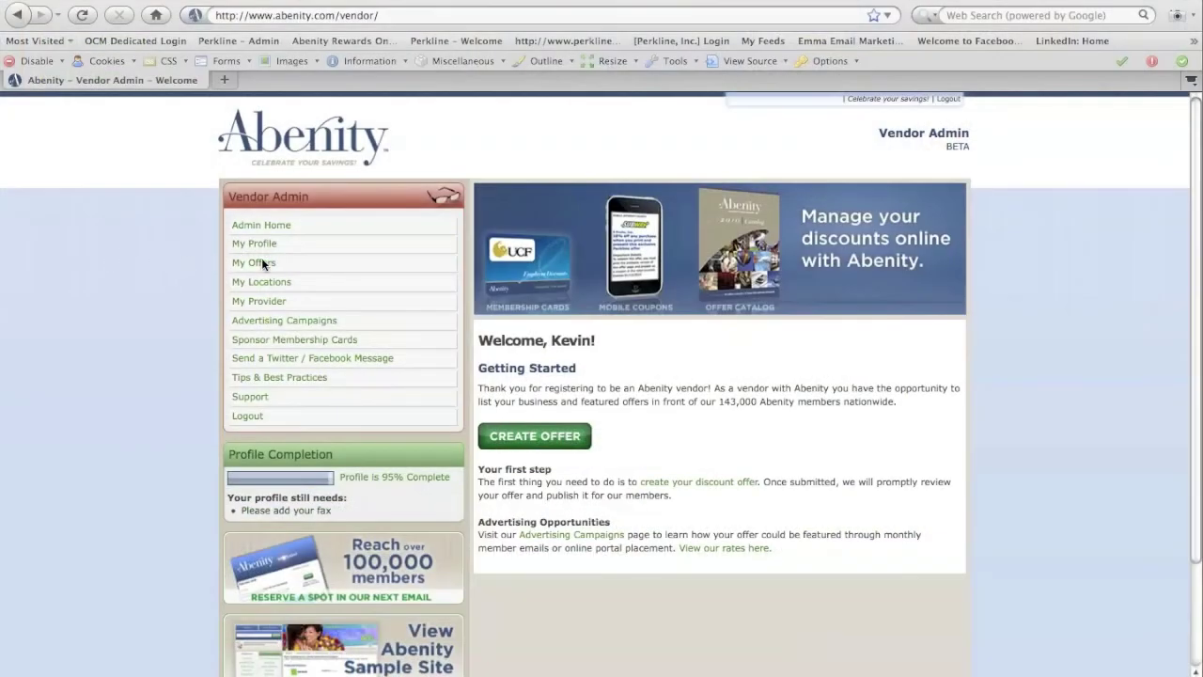
- Review the 9 Fruits offer's performance report, then go to Advertising Campaigns' Twitter / Facebook message form
click(262, 263)
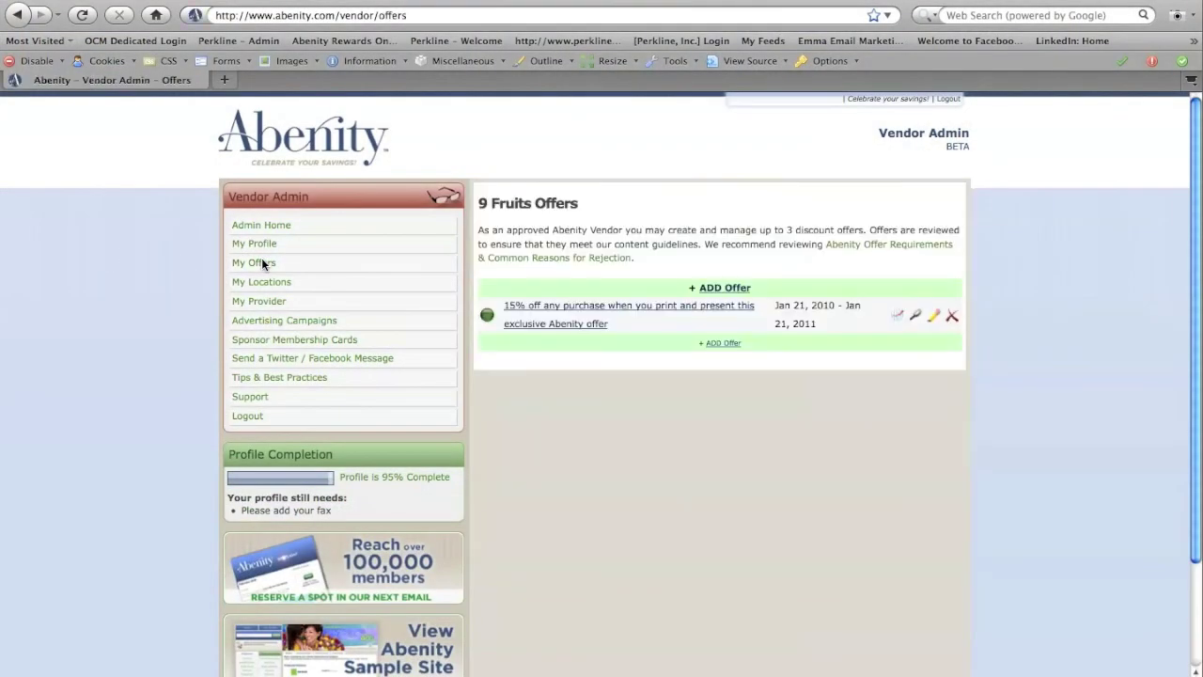
click(895, 317)
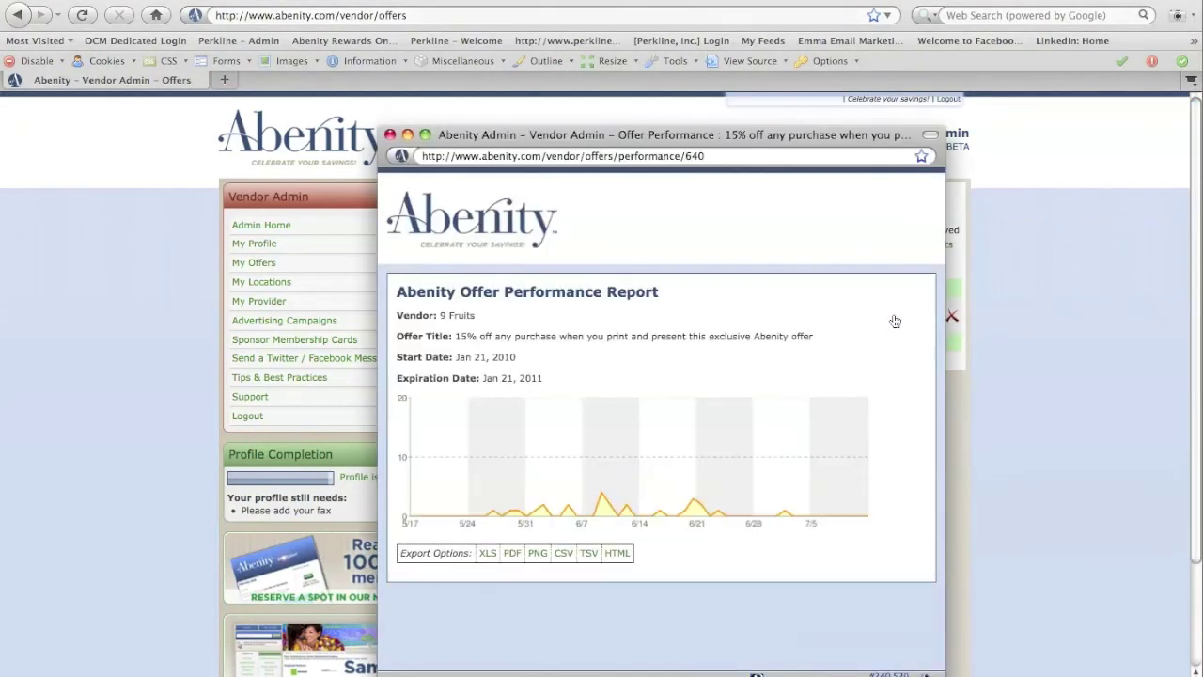
click(255, 320)
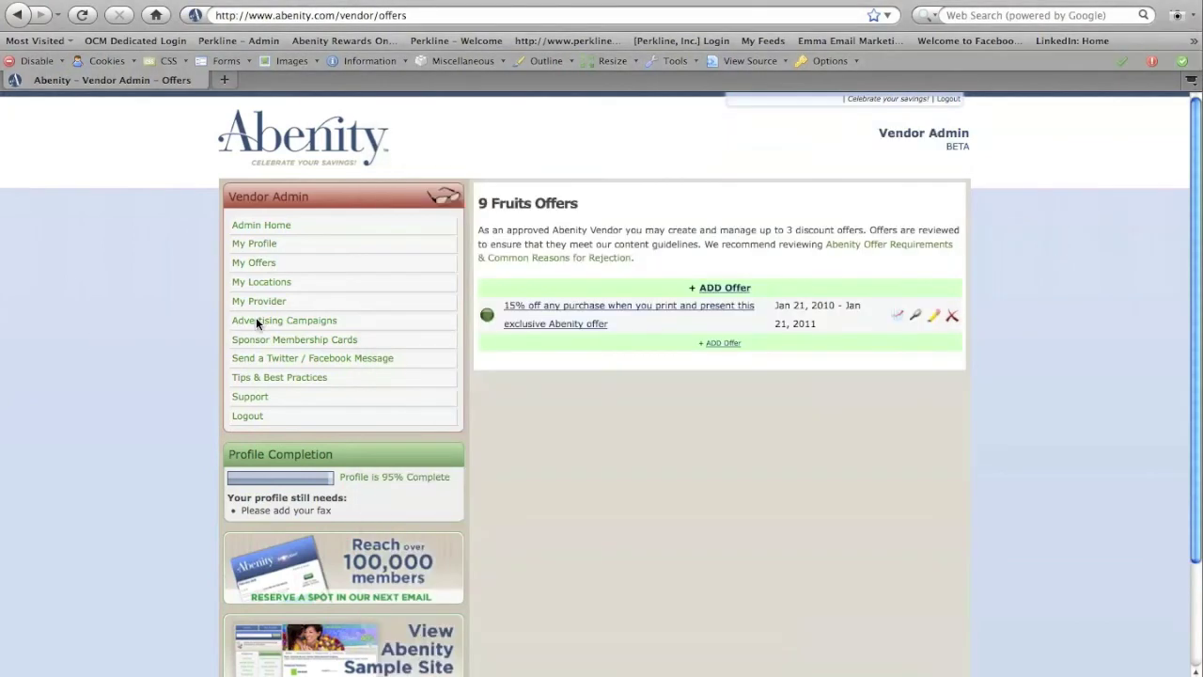
click(268, 359)
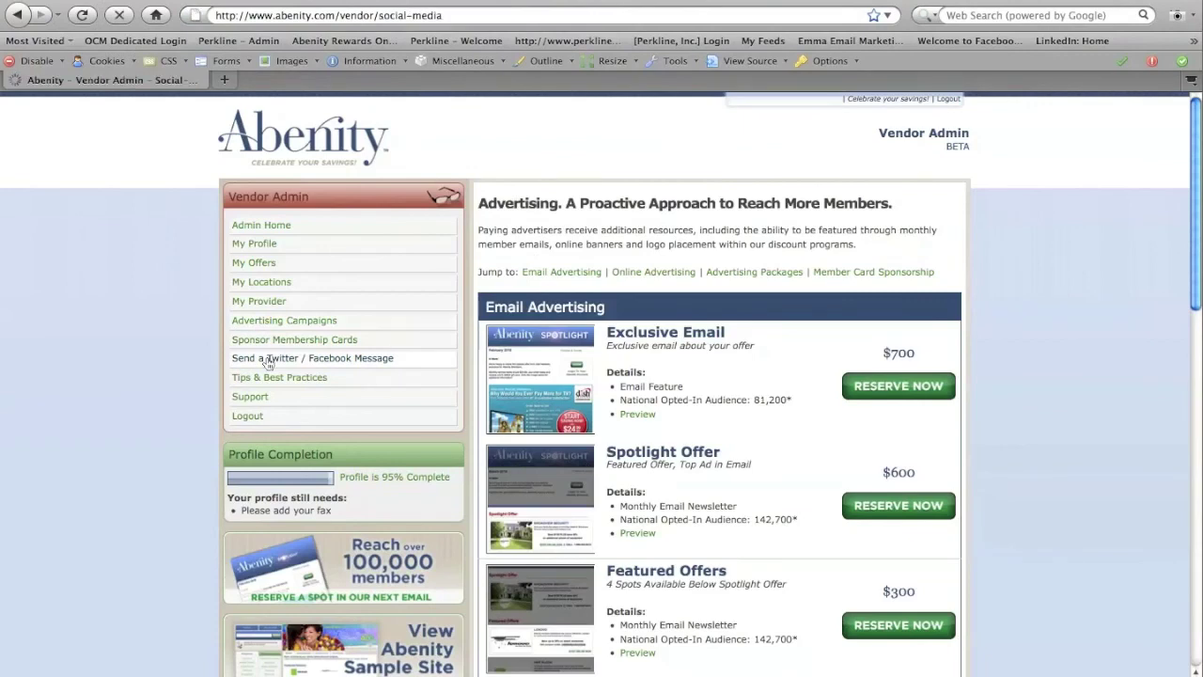